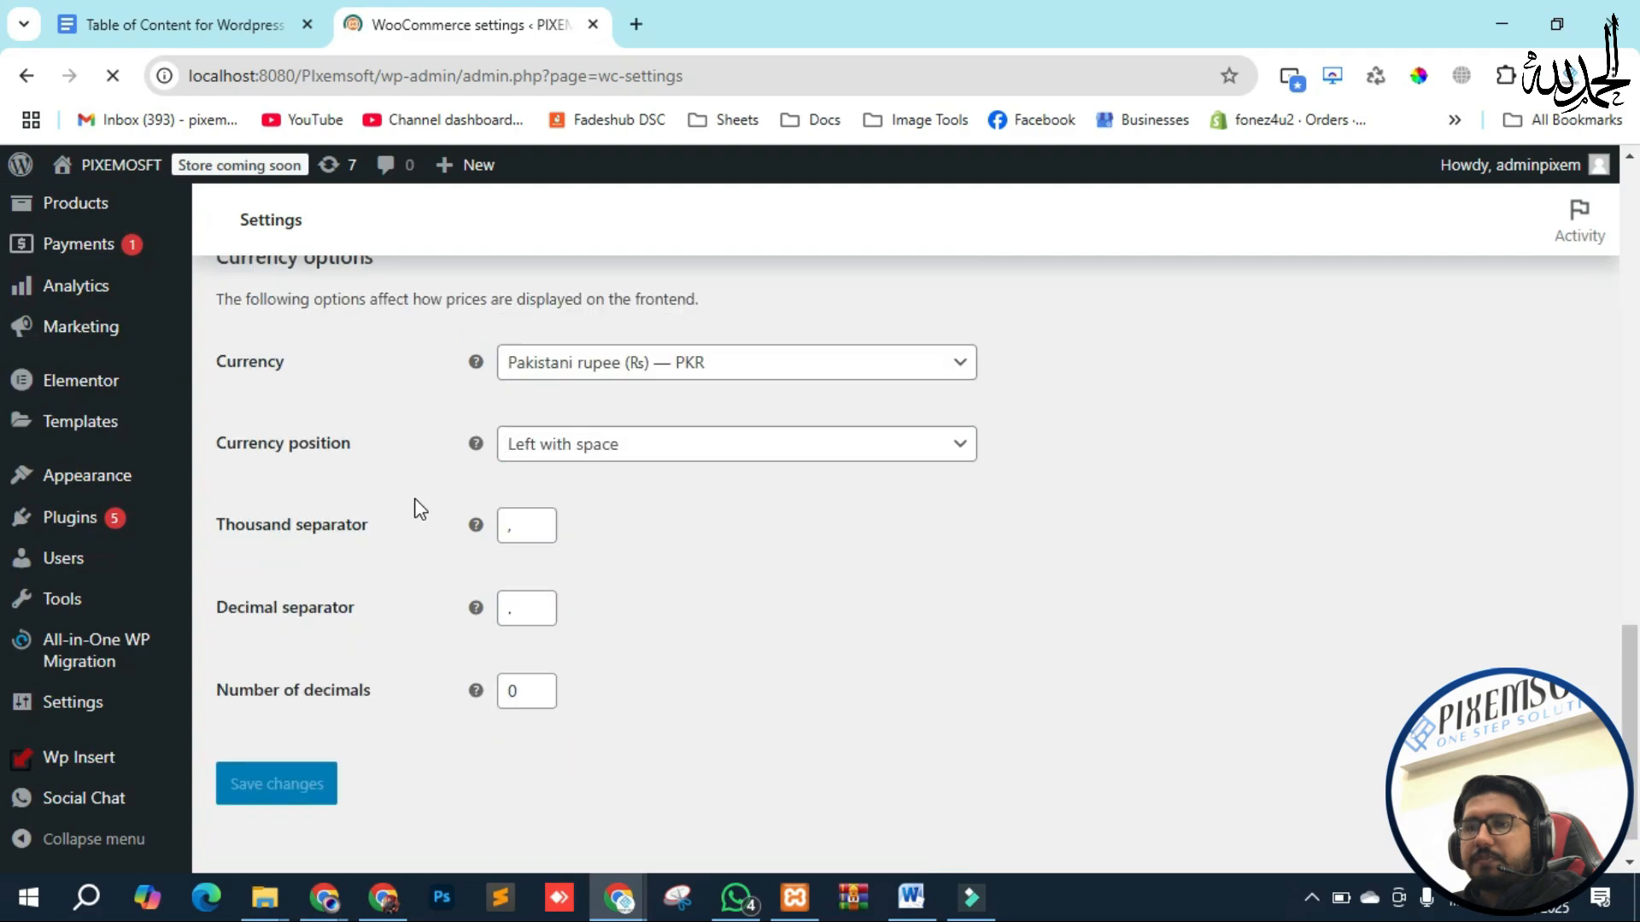
Open the Products section of the WooCommerce settings
scroll(419, 509, "up", 5)
scroll(414, 505, "up", 8)
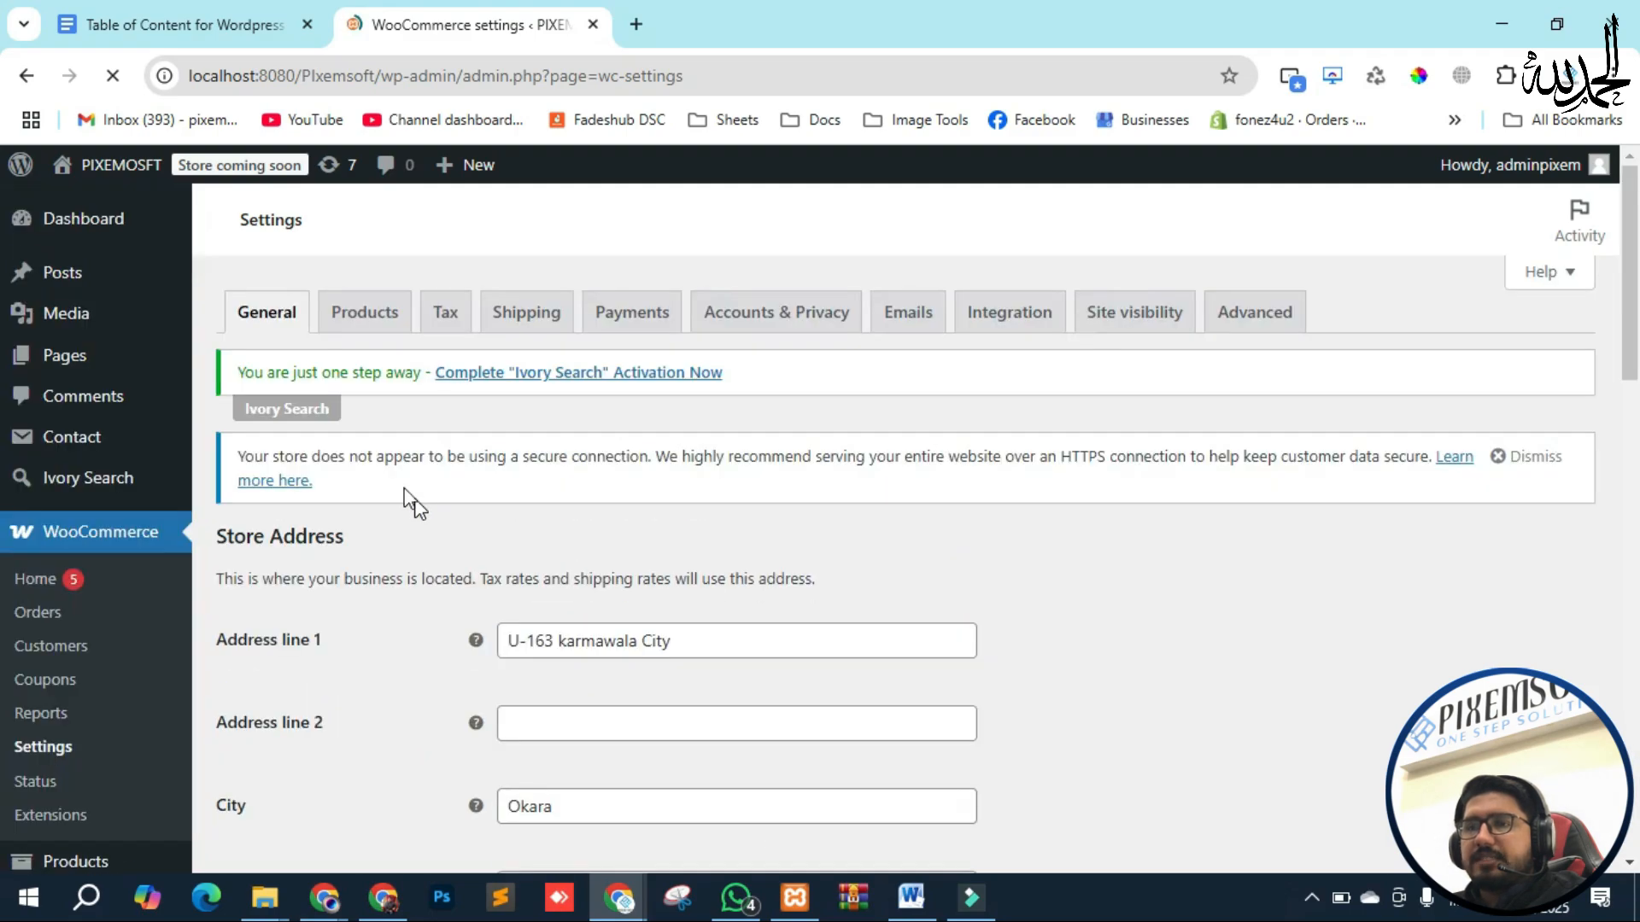
left_click(359, 327)
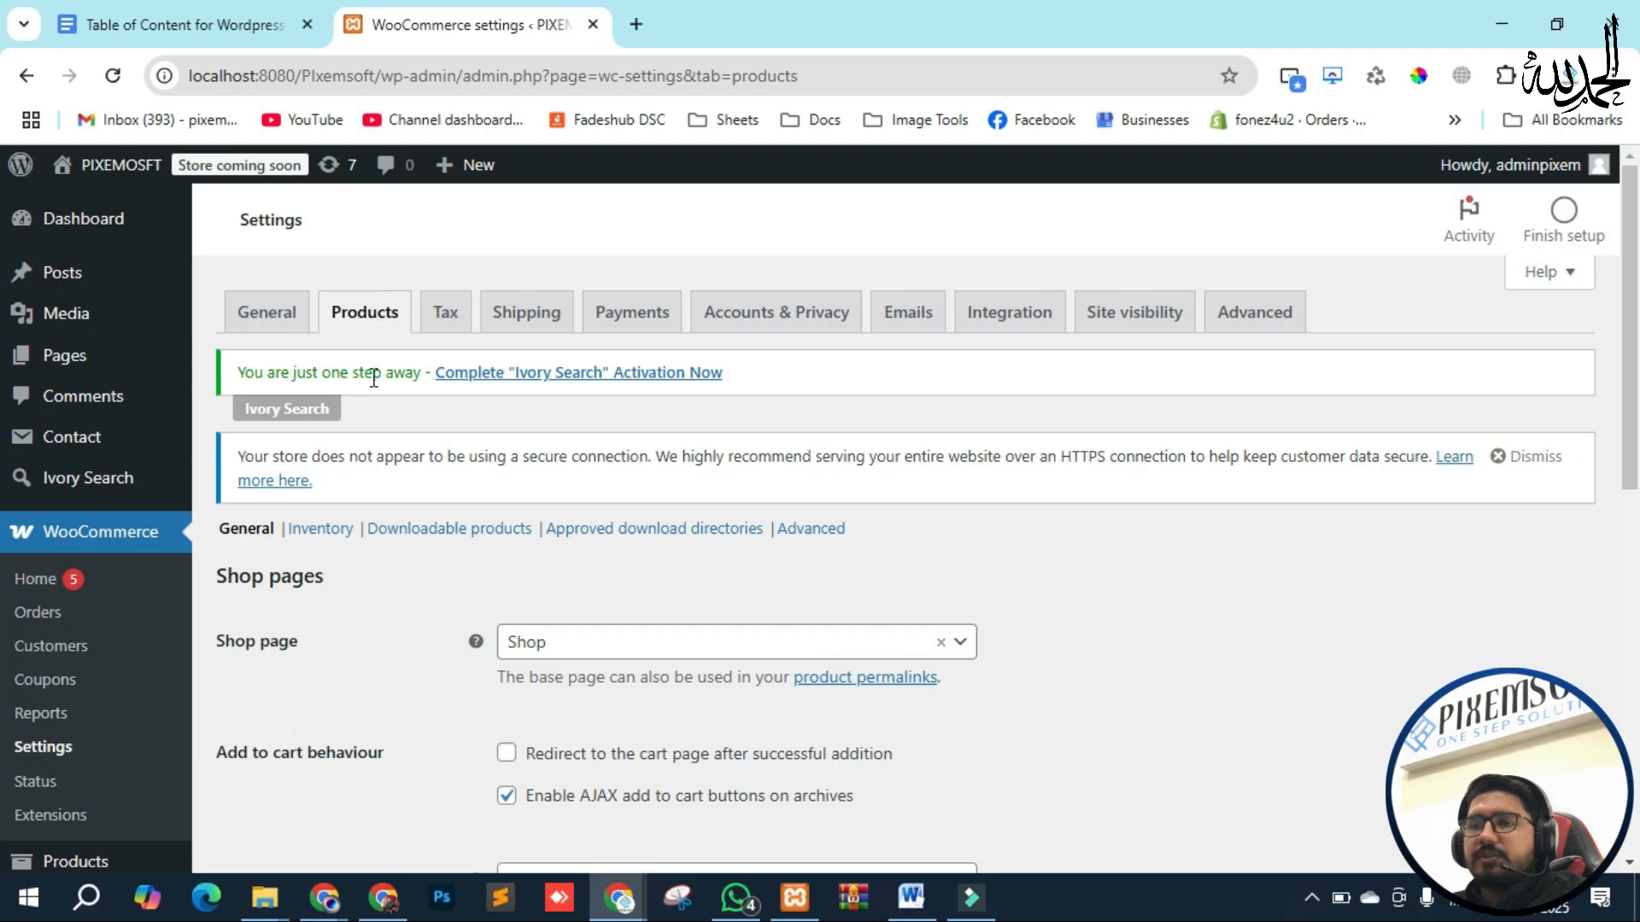
Examine the page choices offered for the Shop page, the add to cart behaviour and the measurement settings
scroll(357, 424, "down", 3)
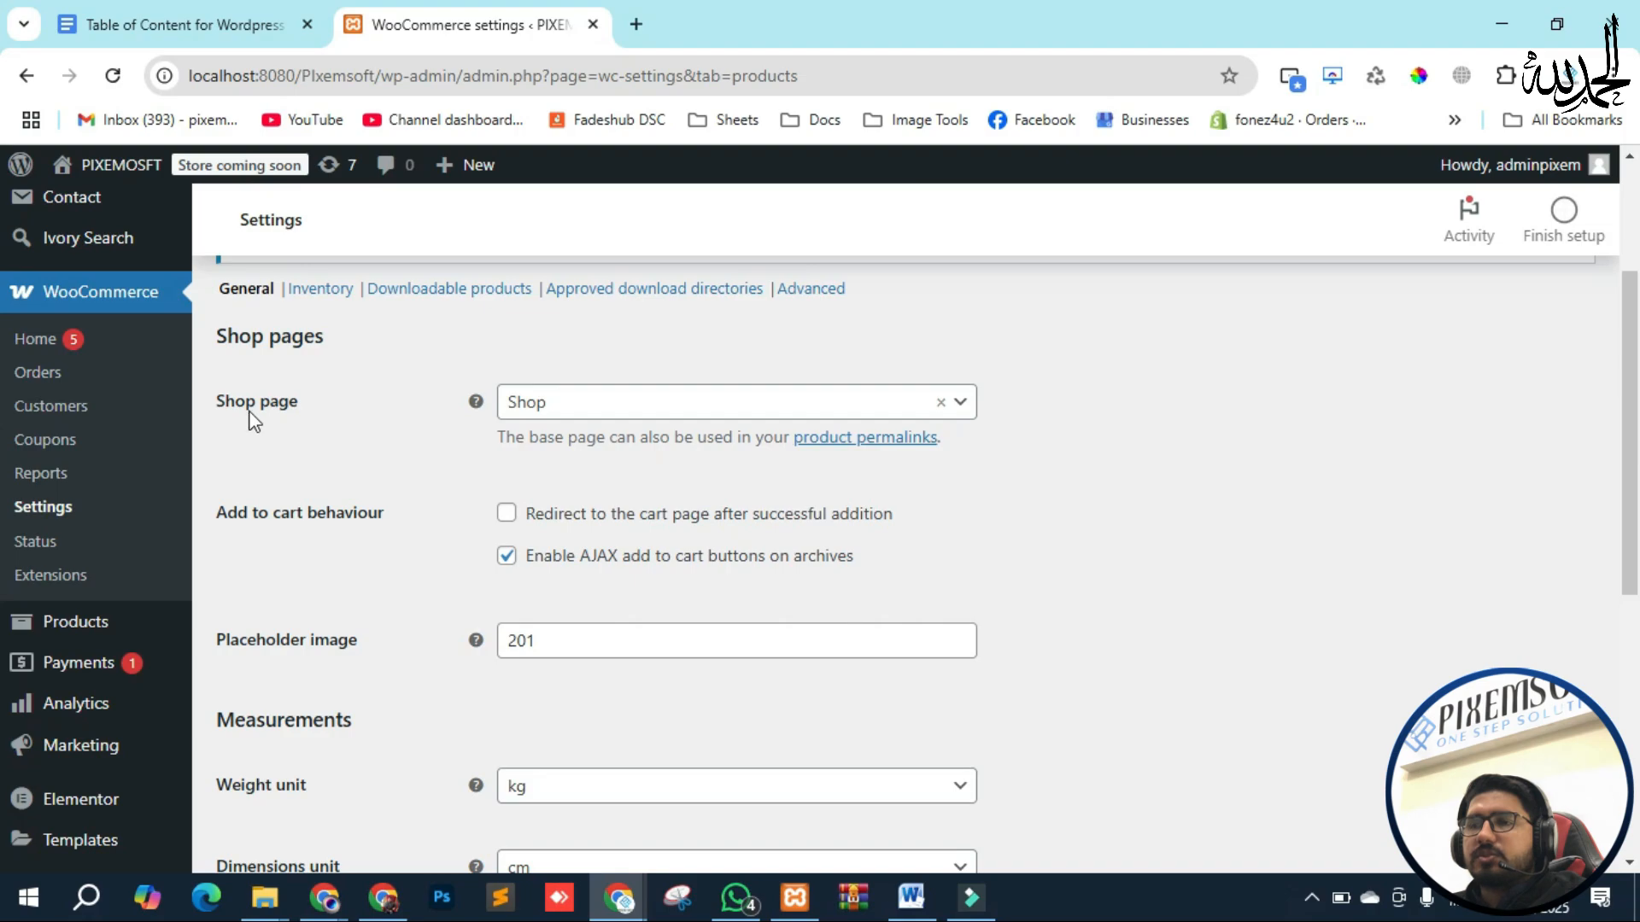
left_click(962, 403)
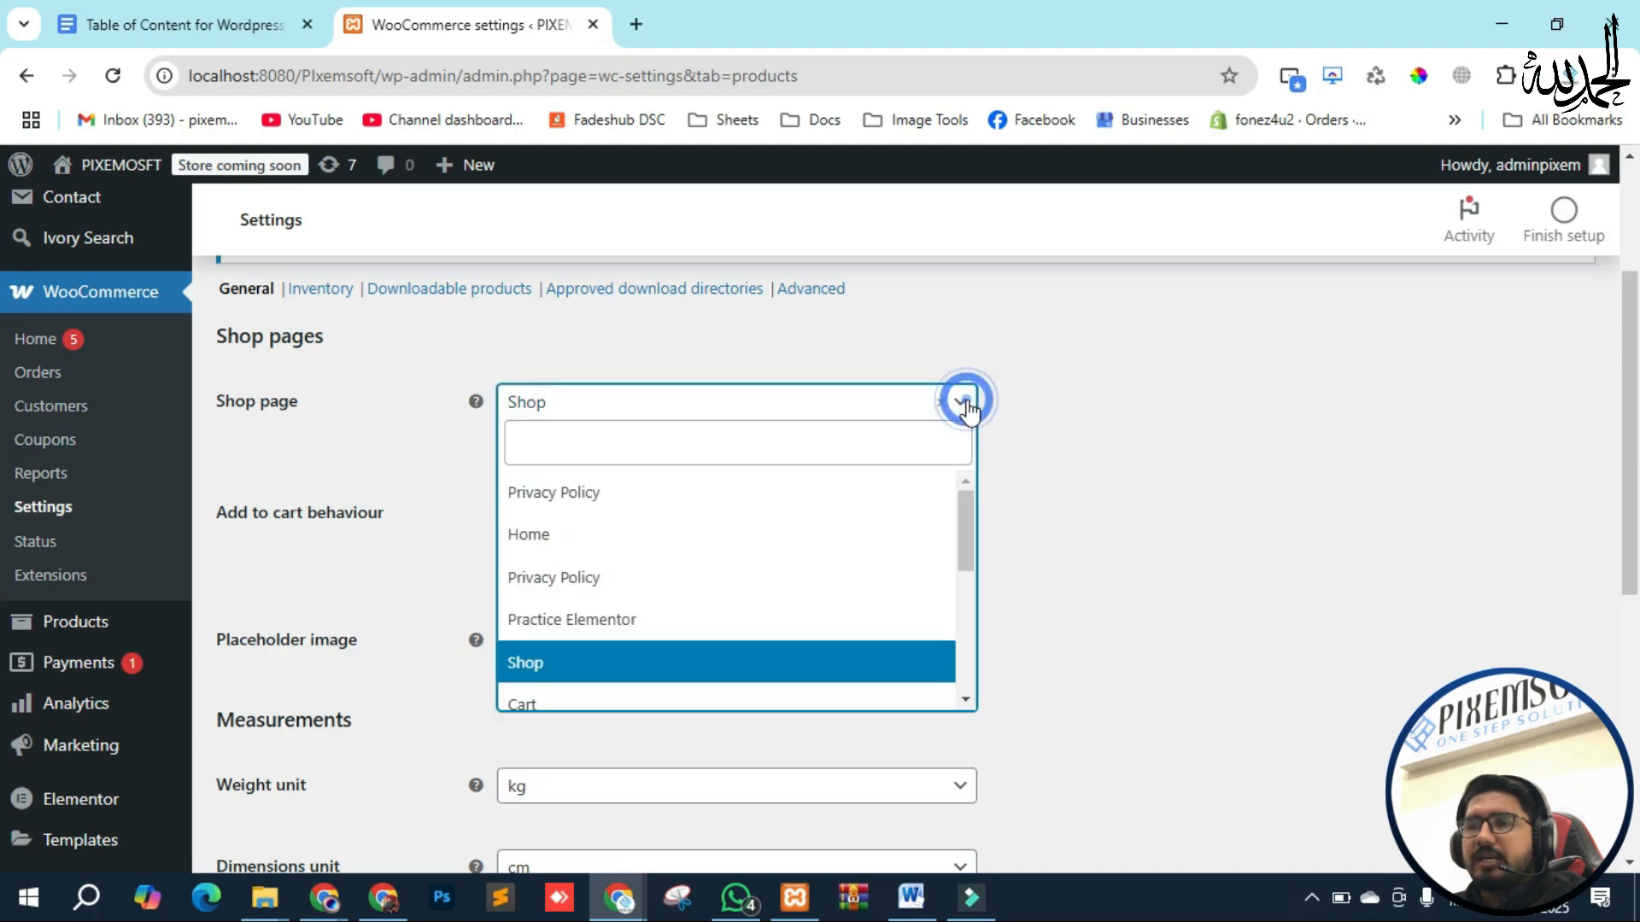
scroll(626, 633, "down", 4)
scroll(615, 649, "up", 4)
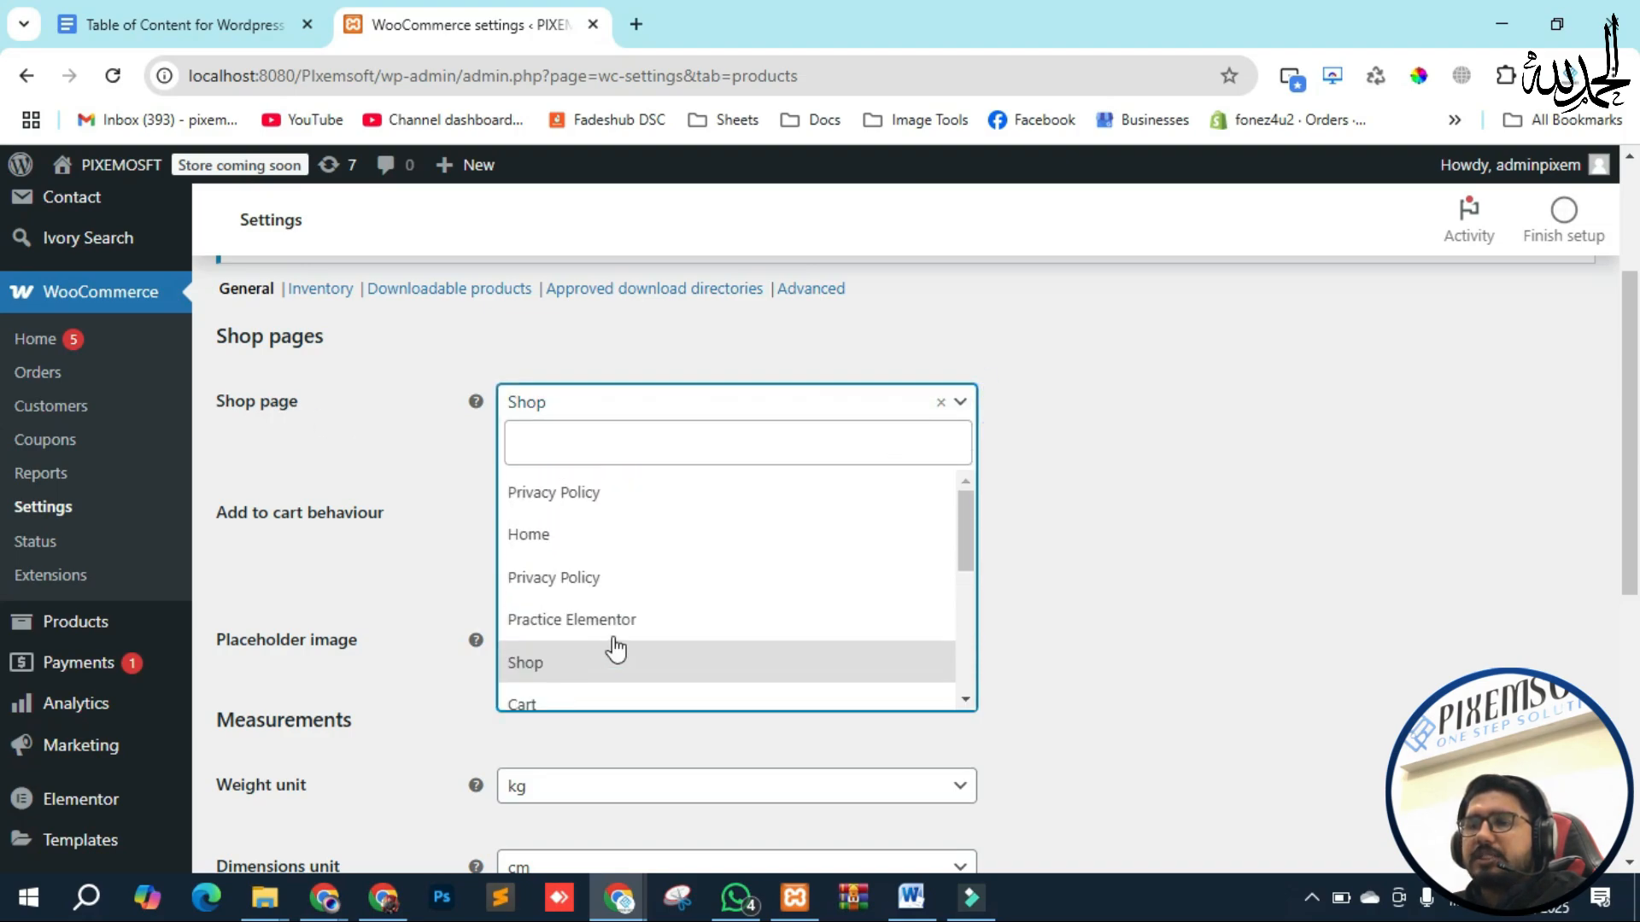
left_click(423, 427)
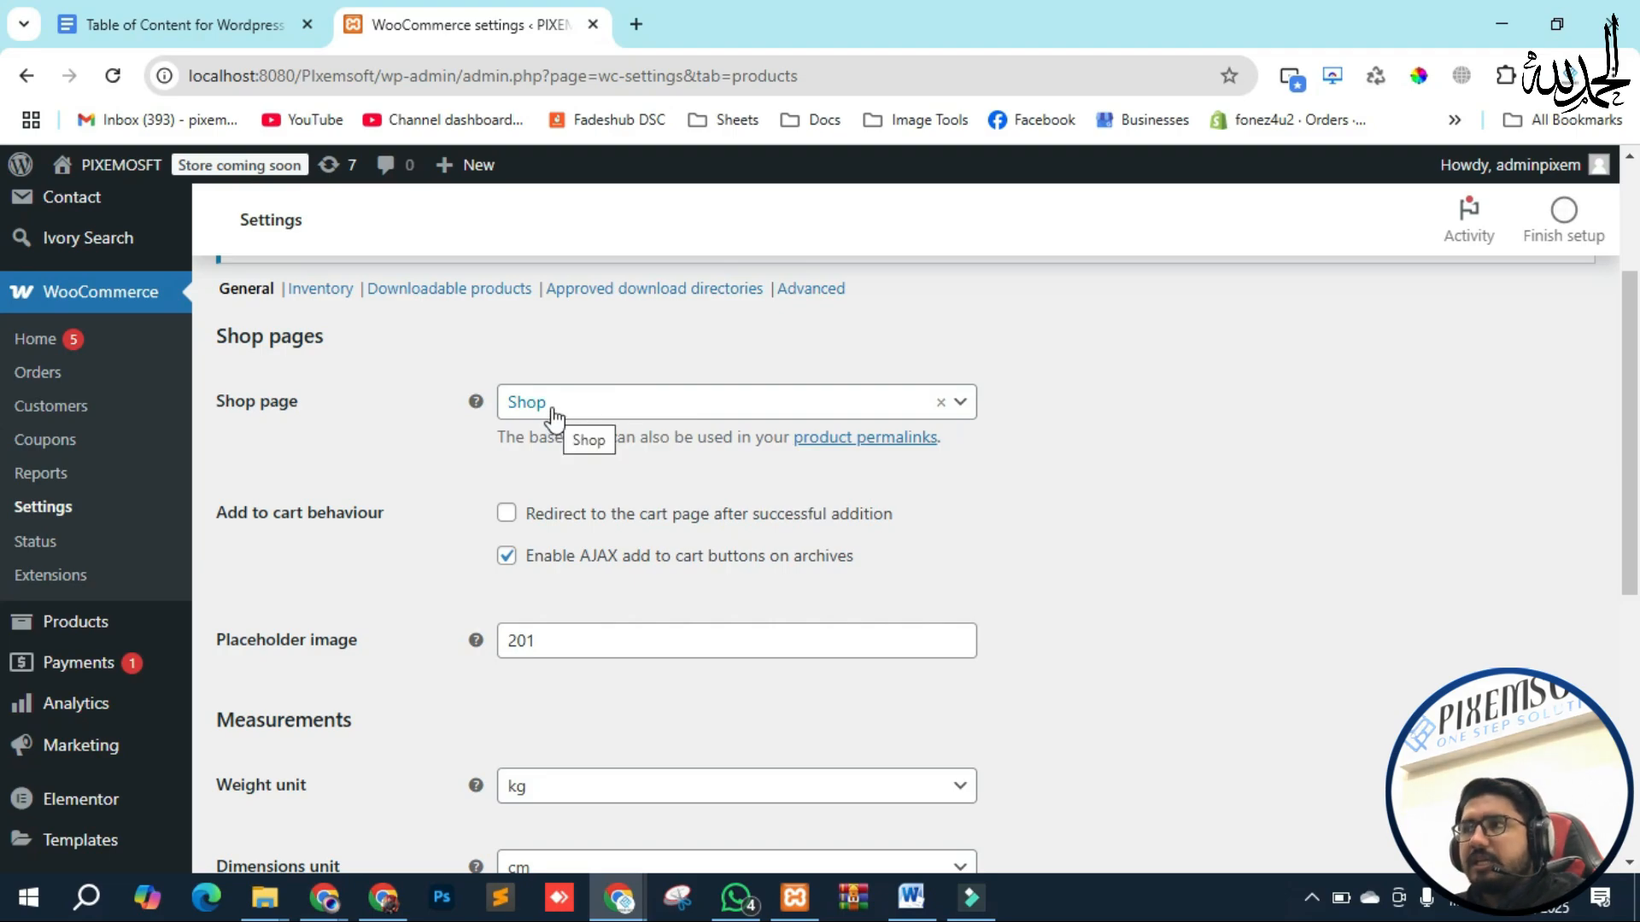
left_click(959, 410)
scroll(593, 579, "down", 5)
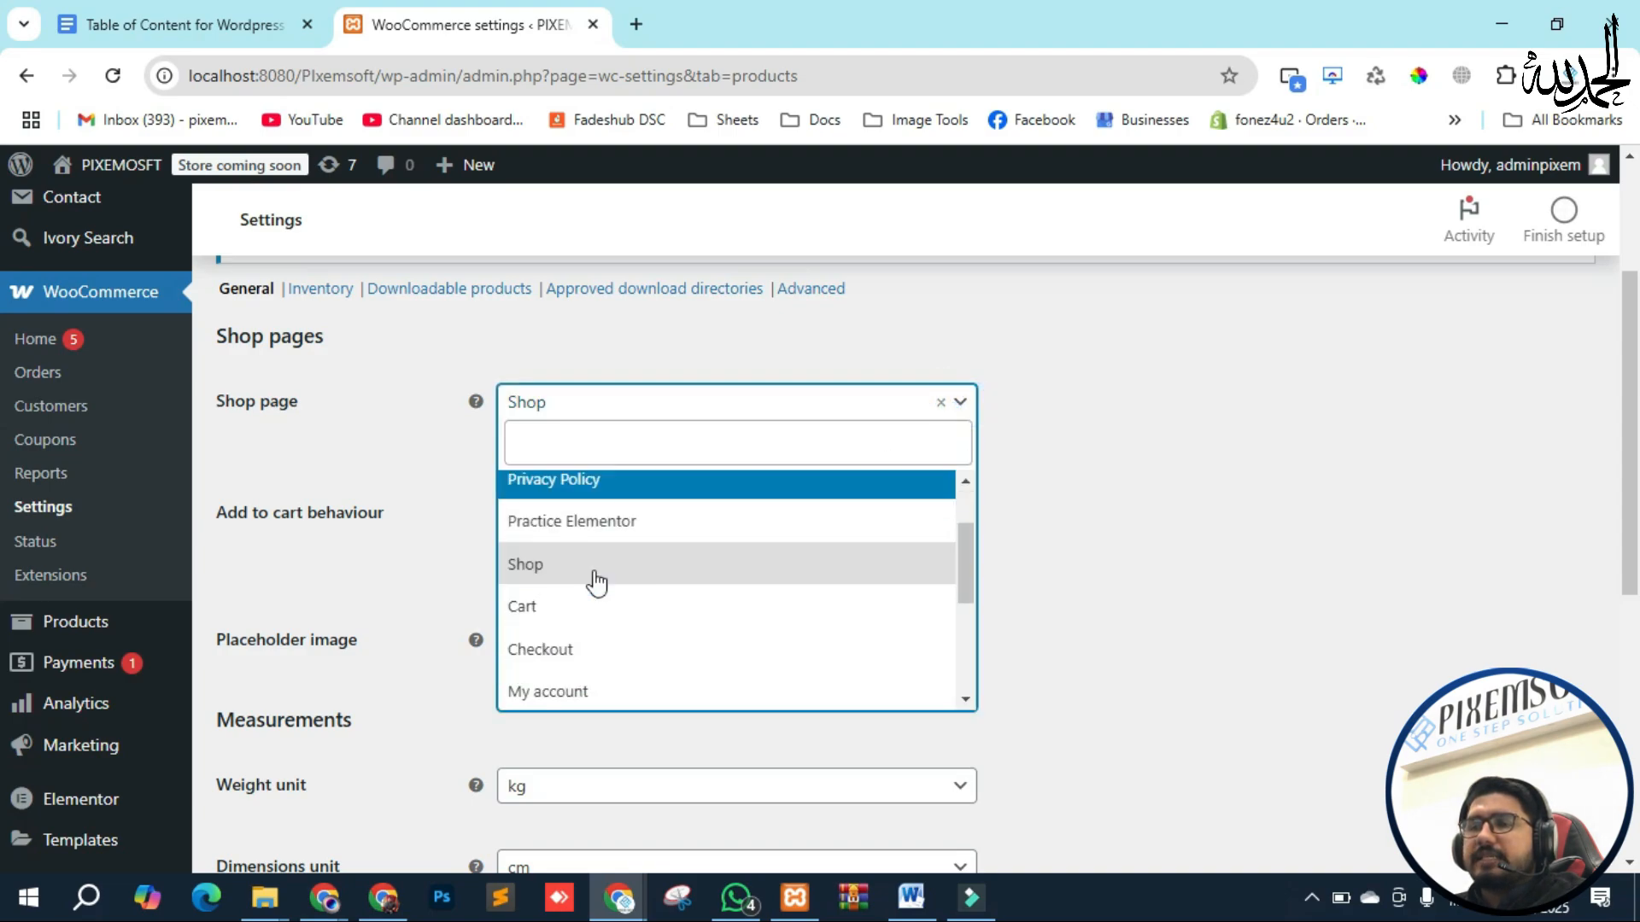
scroll(578, 663, "up", 5)
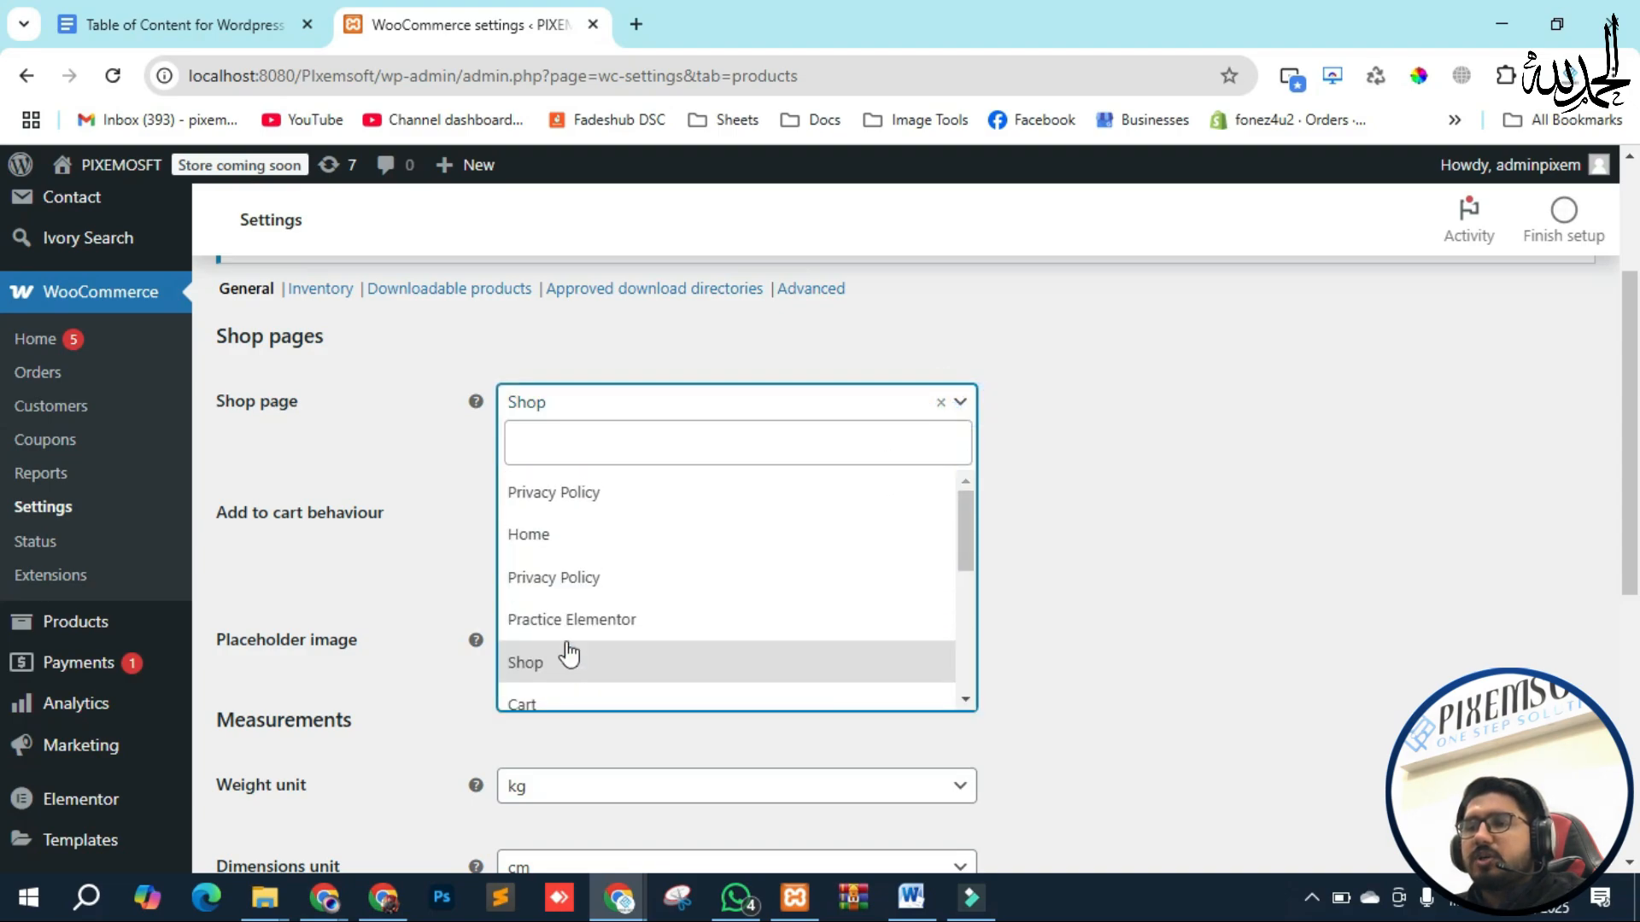
left_click(437, 454)
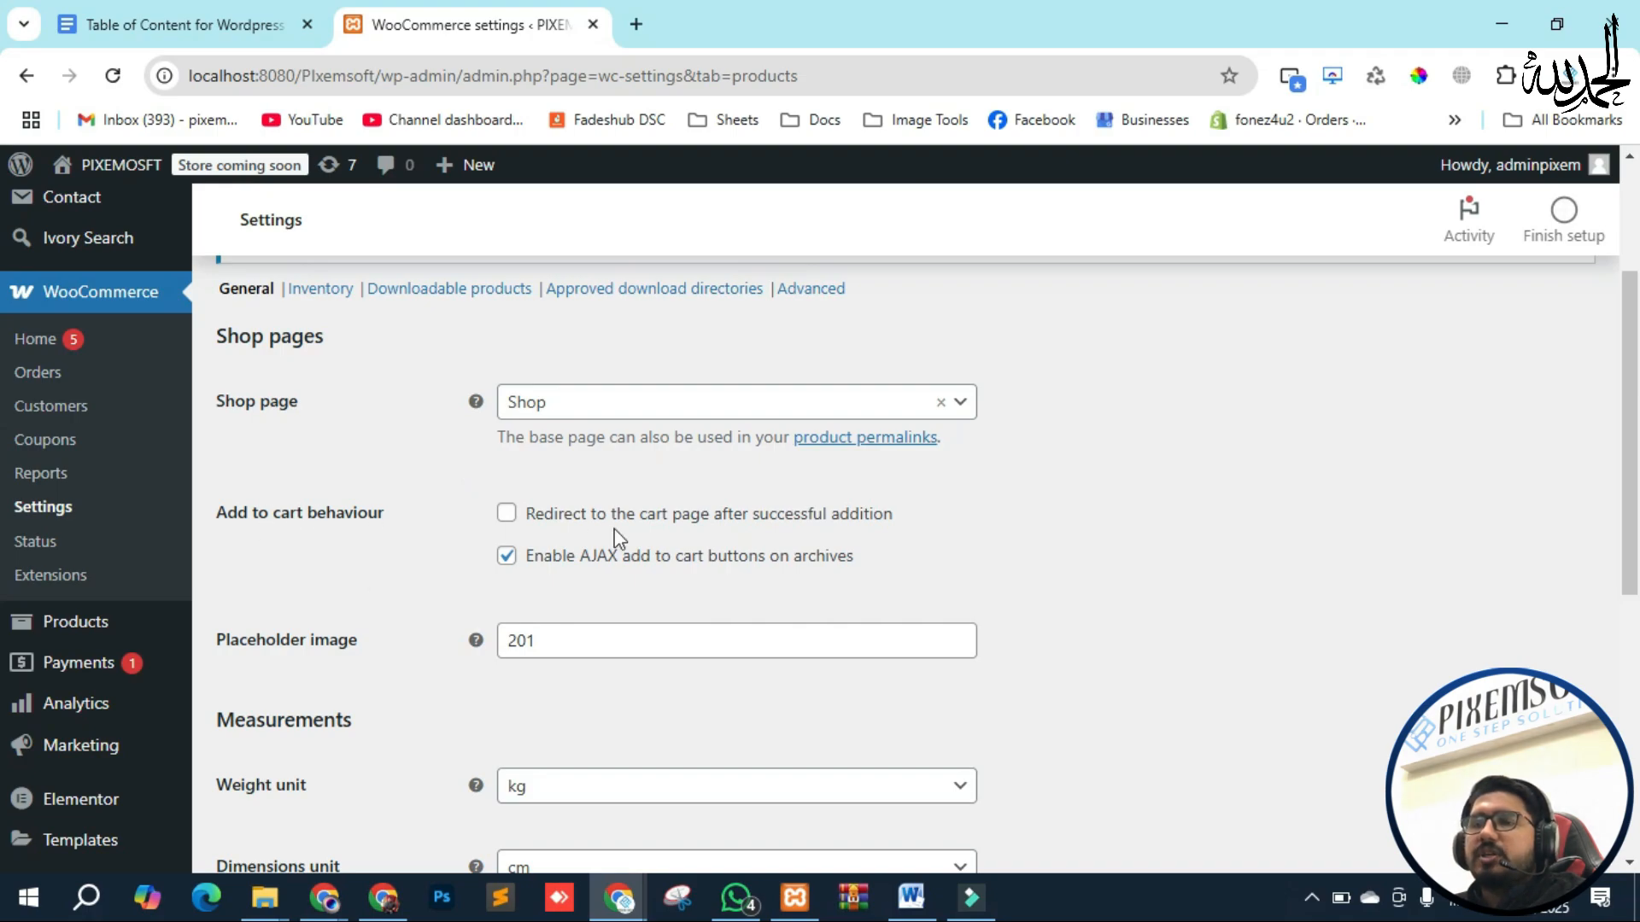
scroll(458, 534, "down", 3)
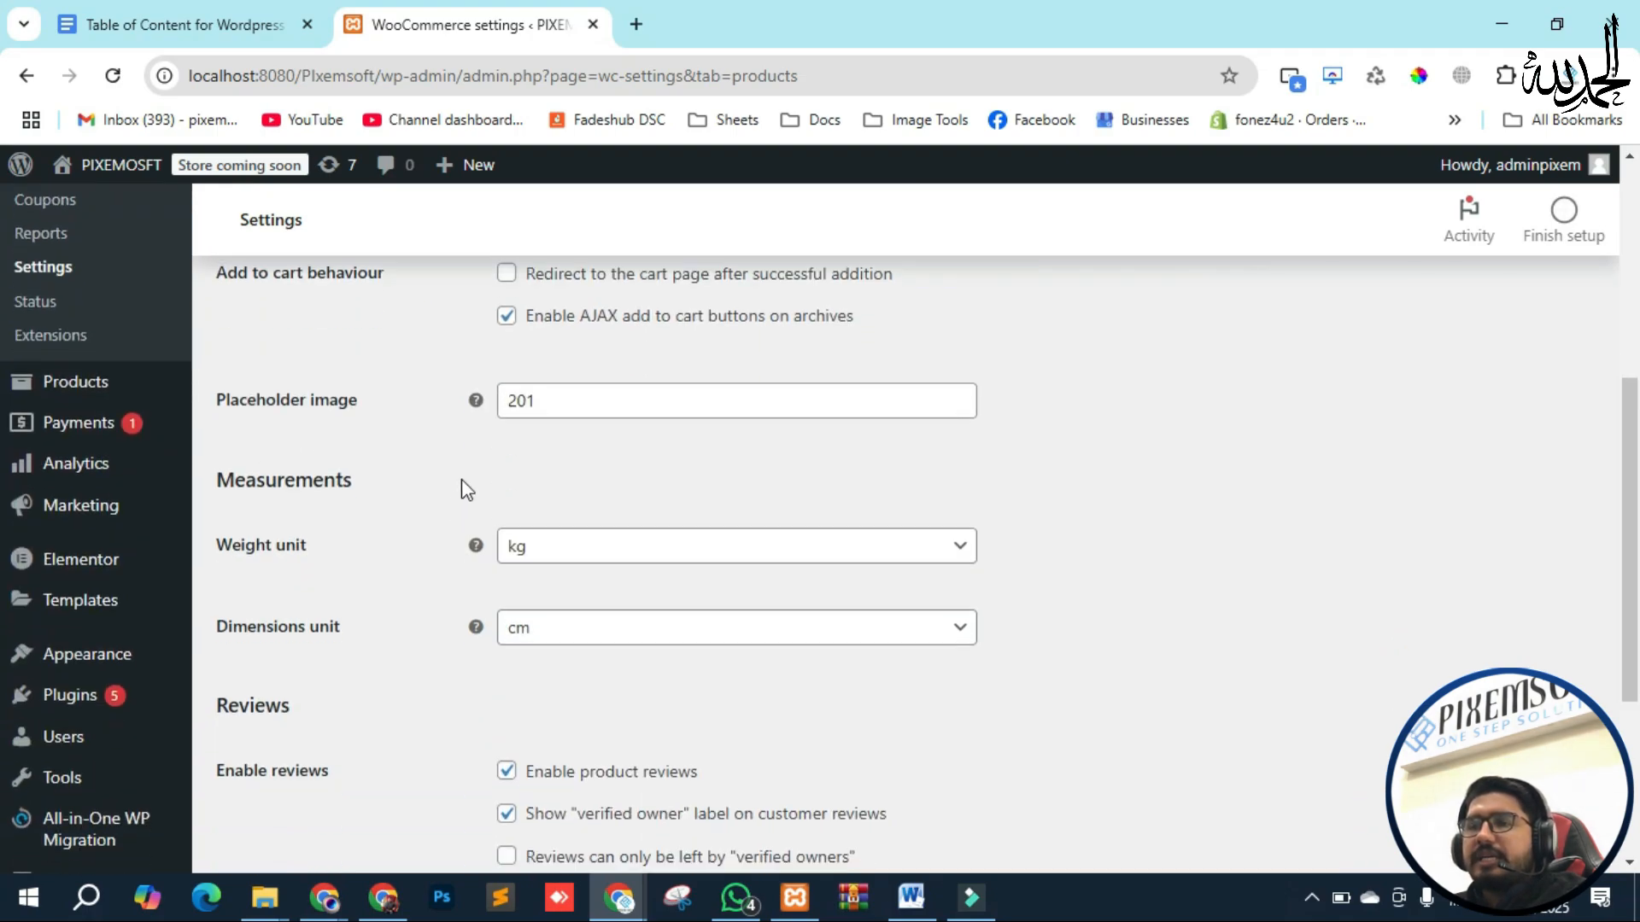
scroll(466, 489, "up", 3)
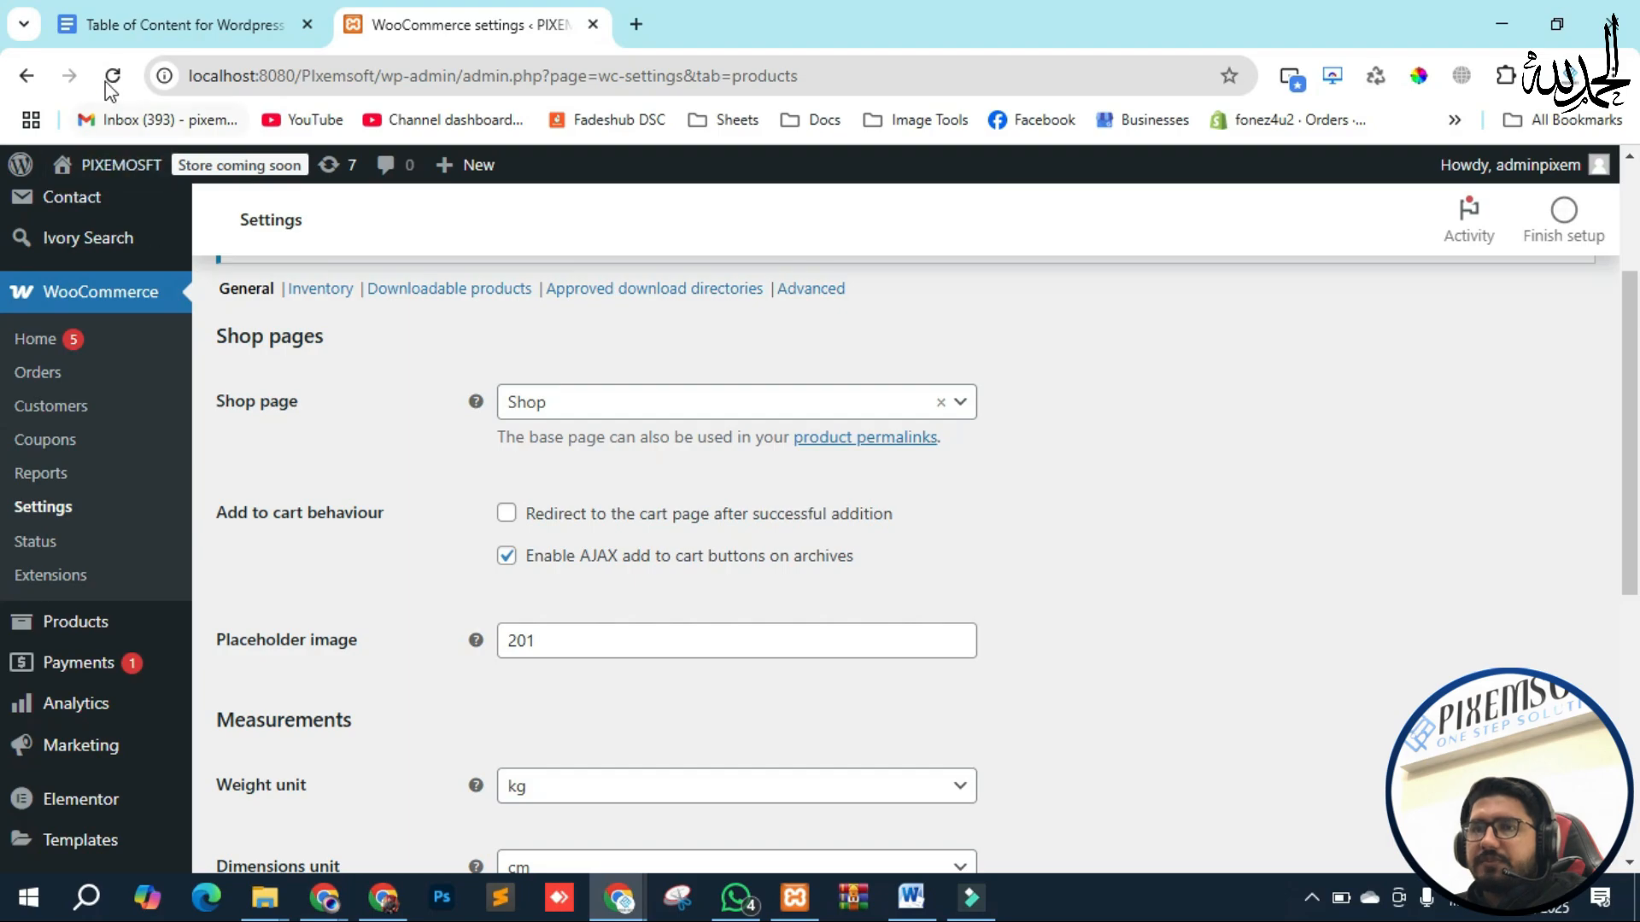
Open the site's front end in a separate browser tab and look over the home page and its navigation
middle_click(100, 164)
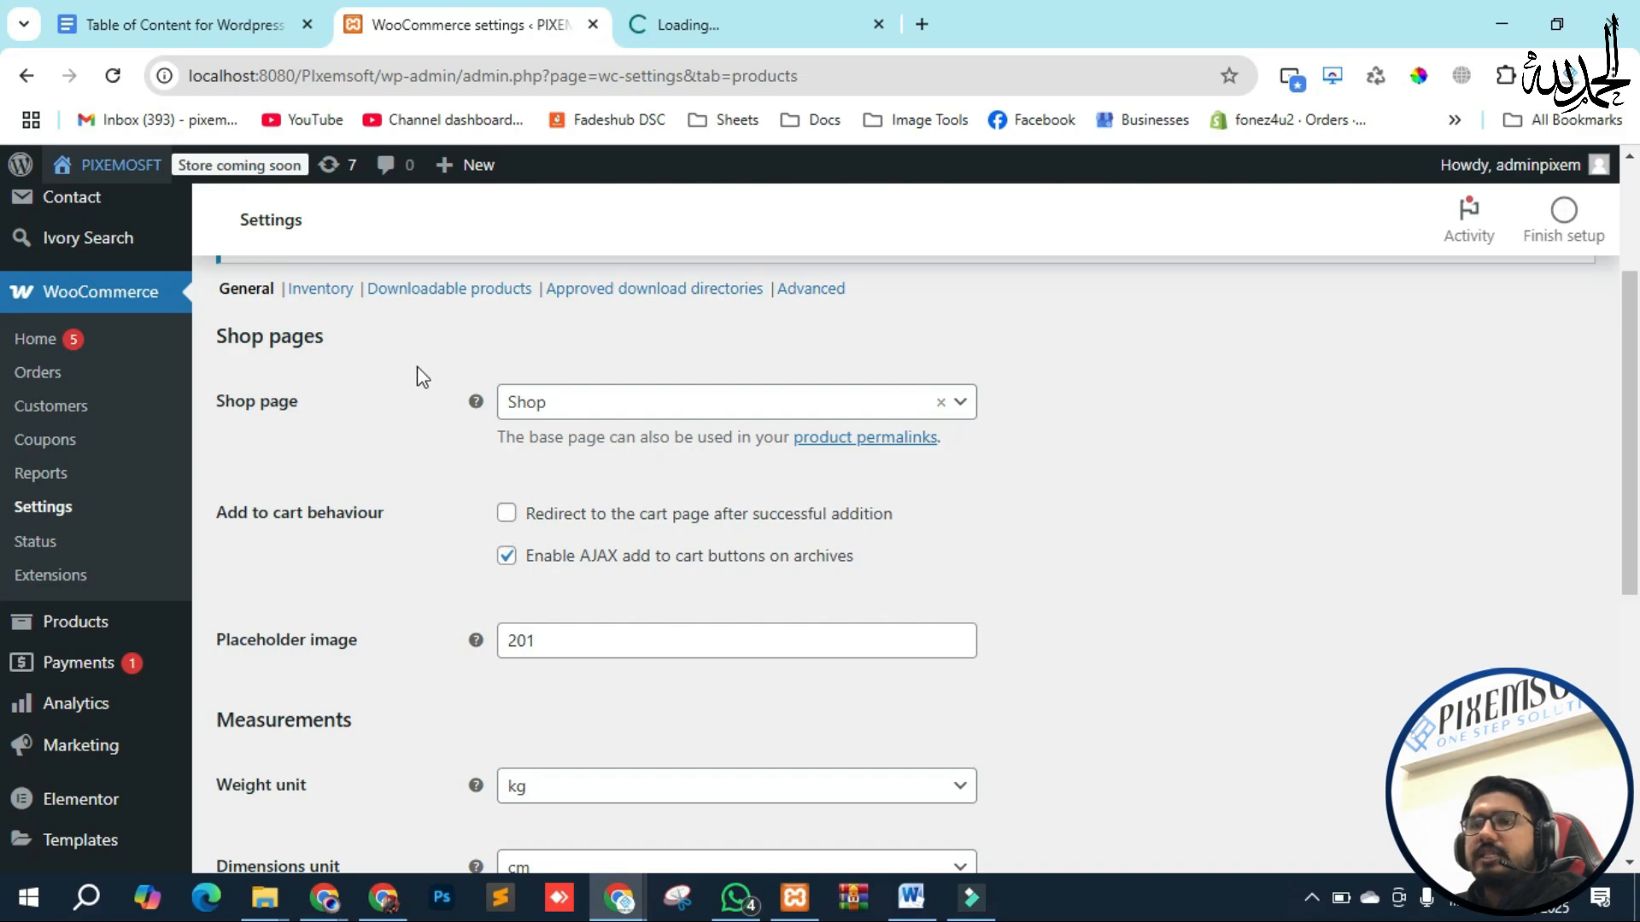
left_click(751, 19)
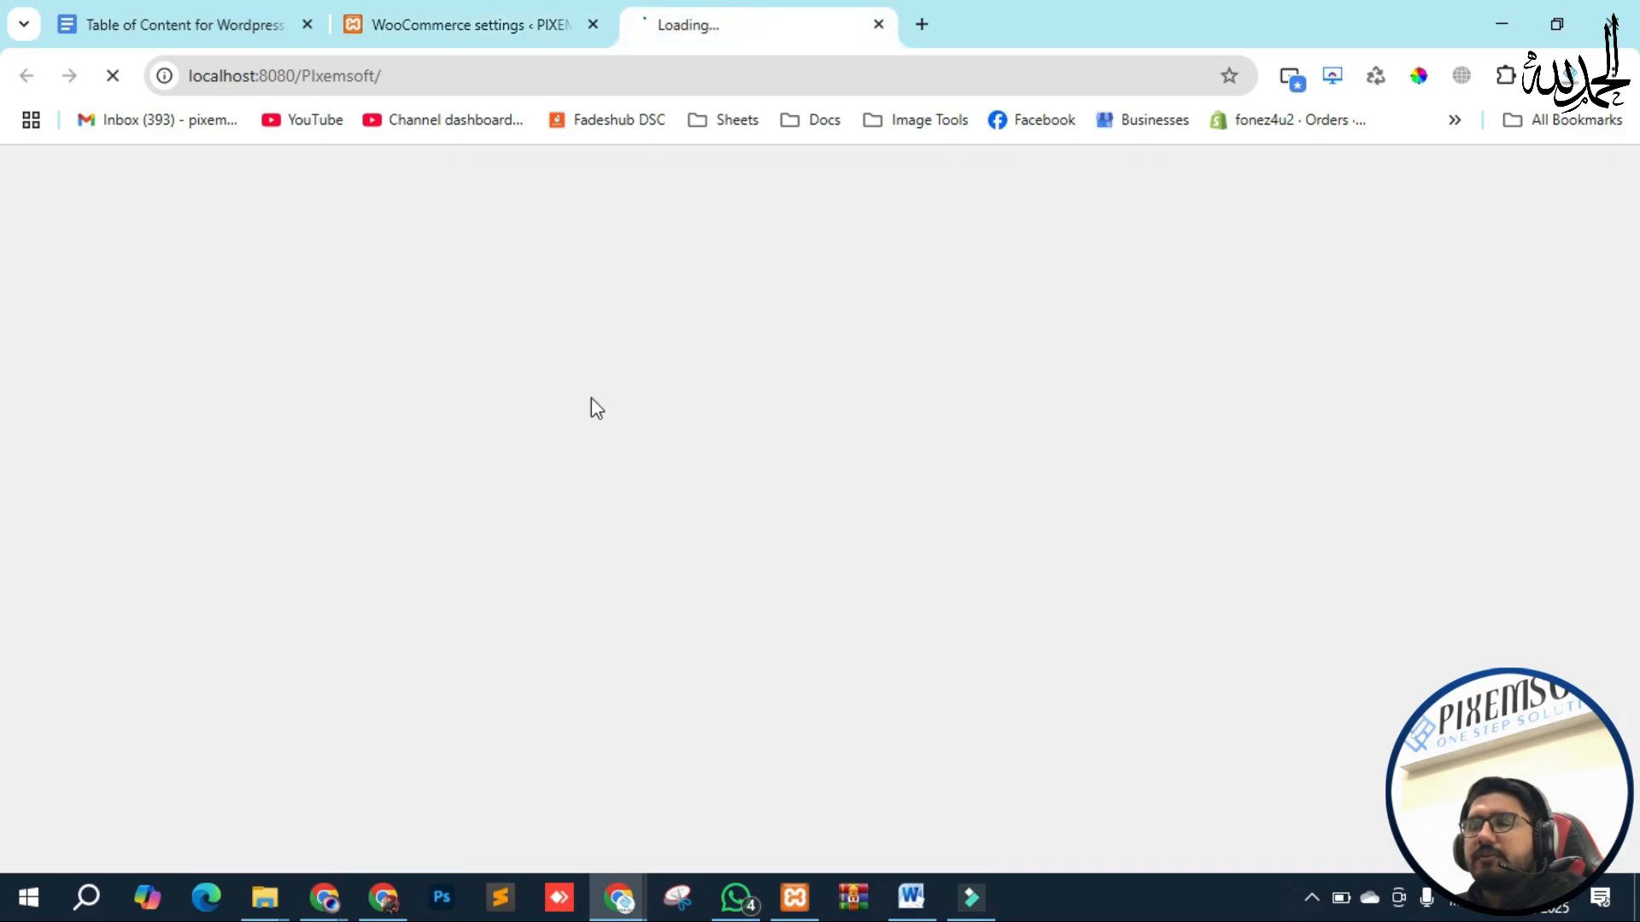
left_click(451, 12)
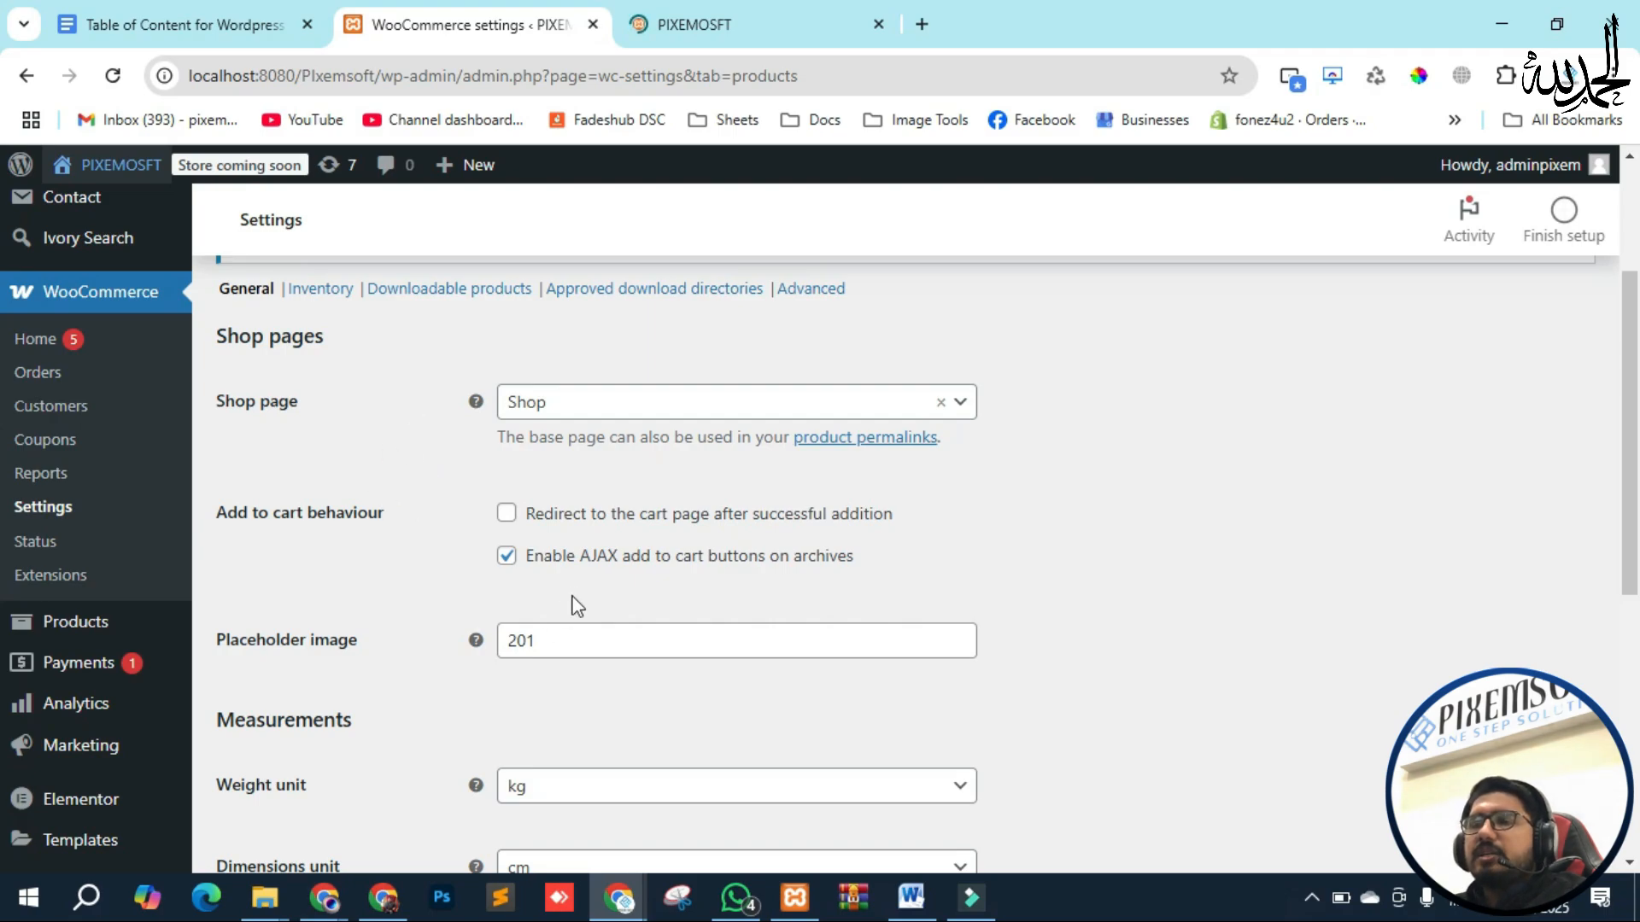
left_click(746, 22)
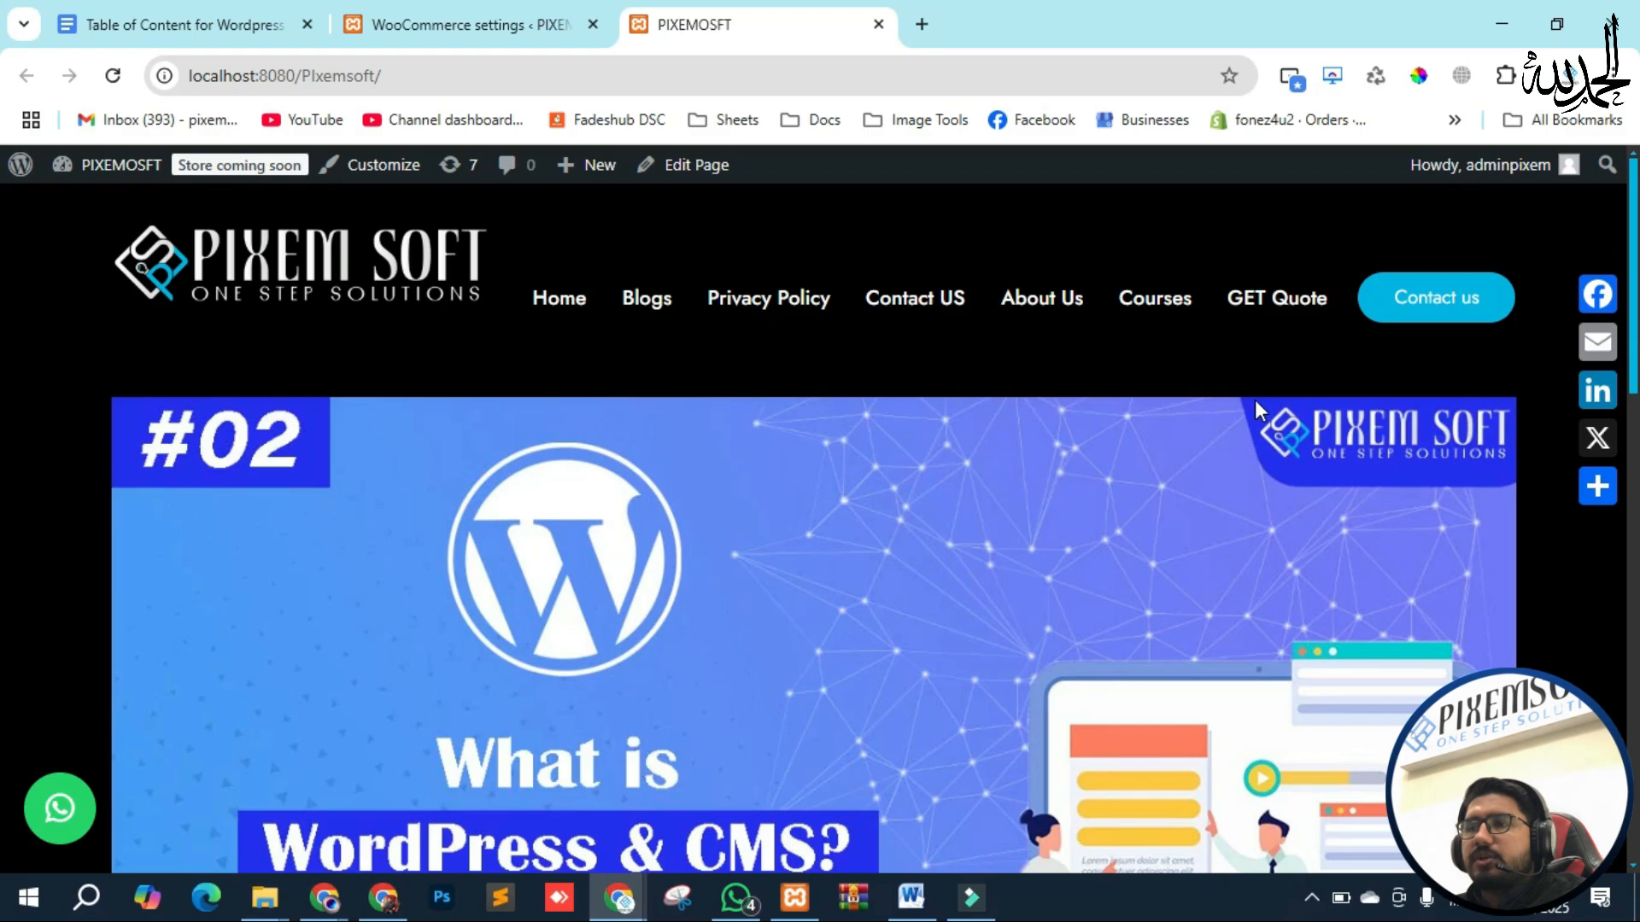
scroll(831, 429, "down", 10)
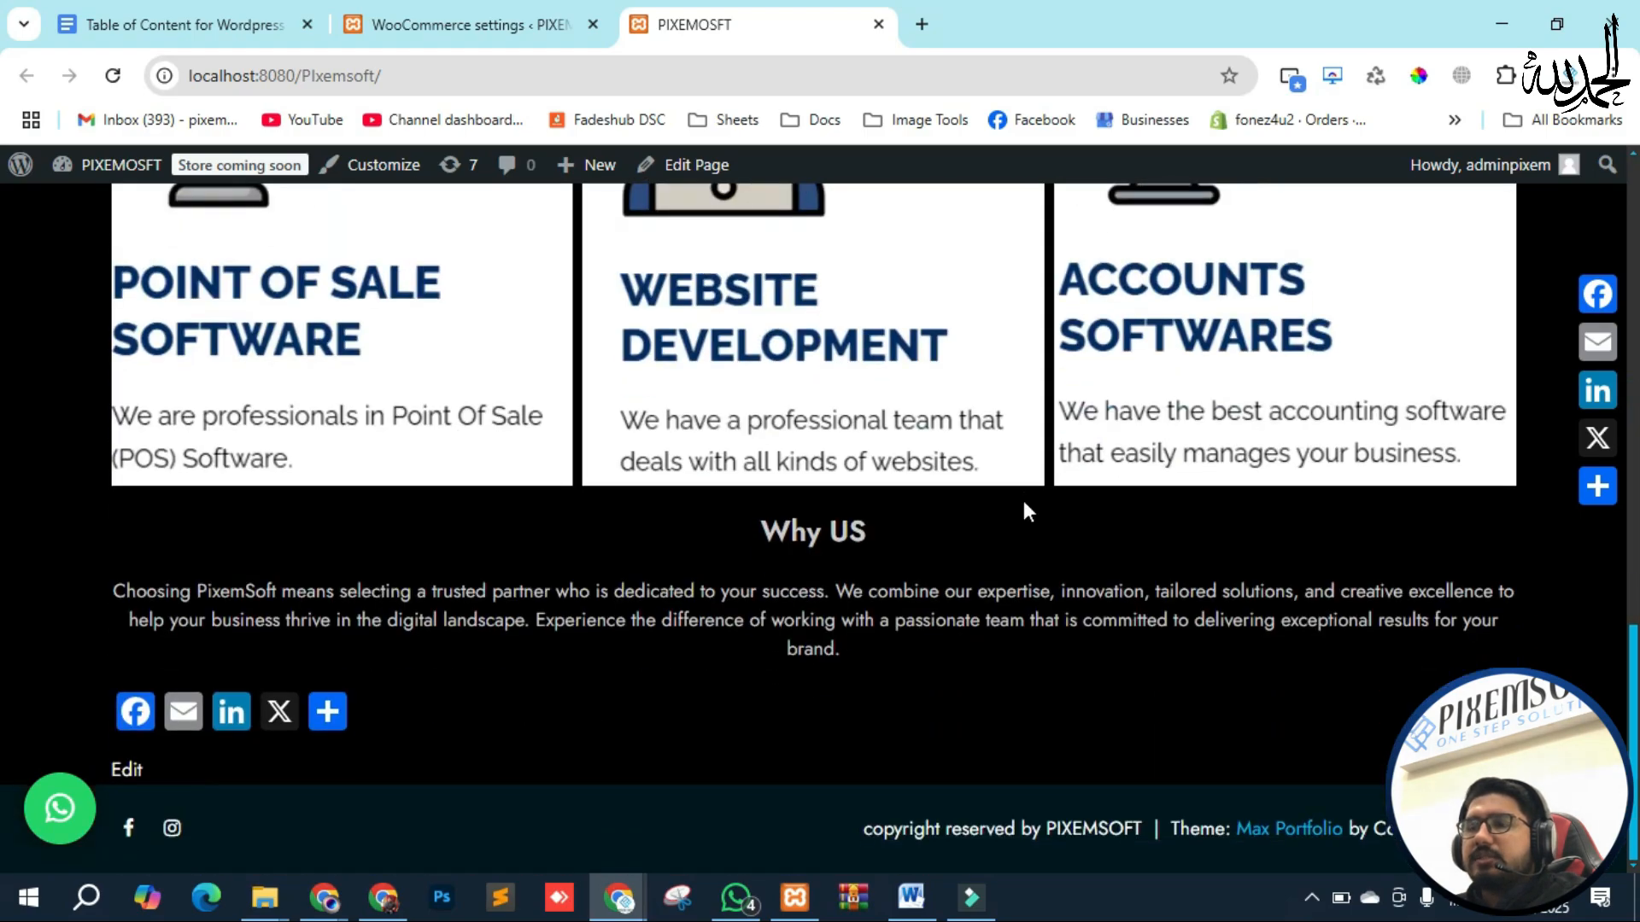
scroll(1045, 617, "up", 11)
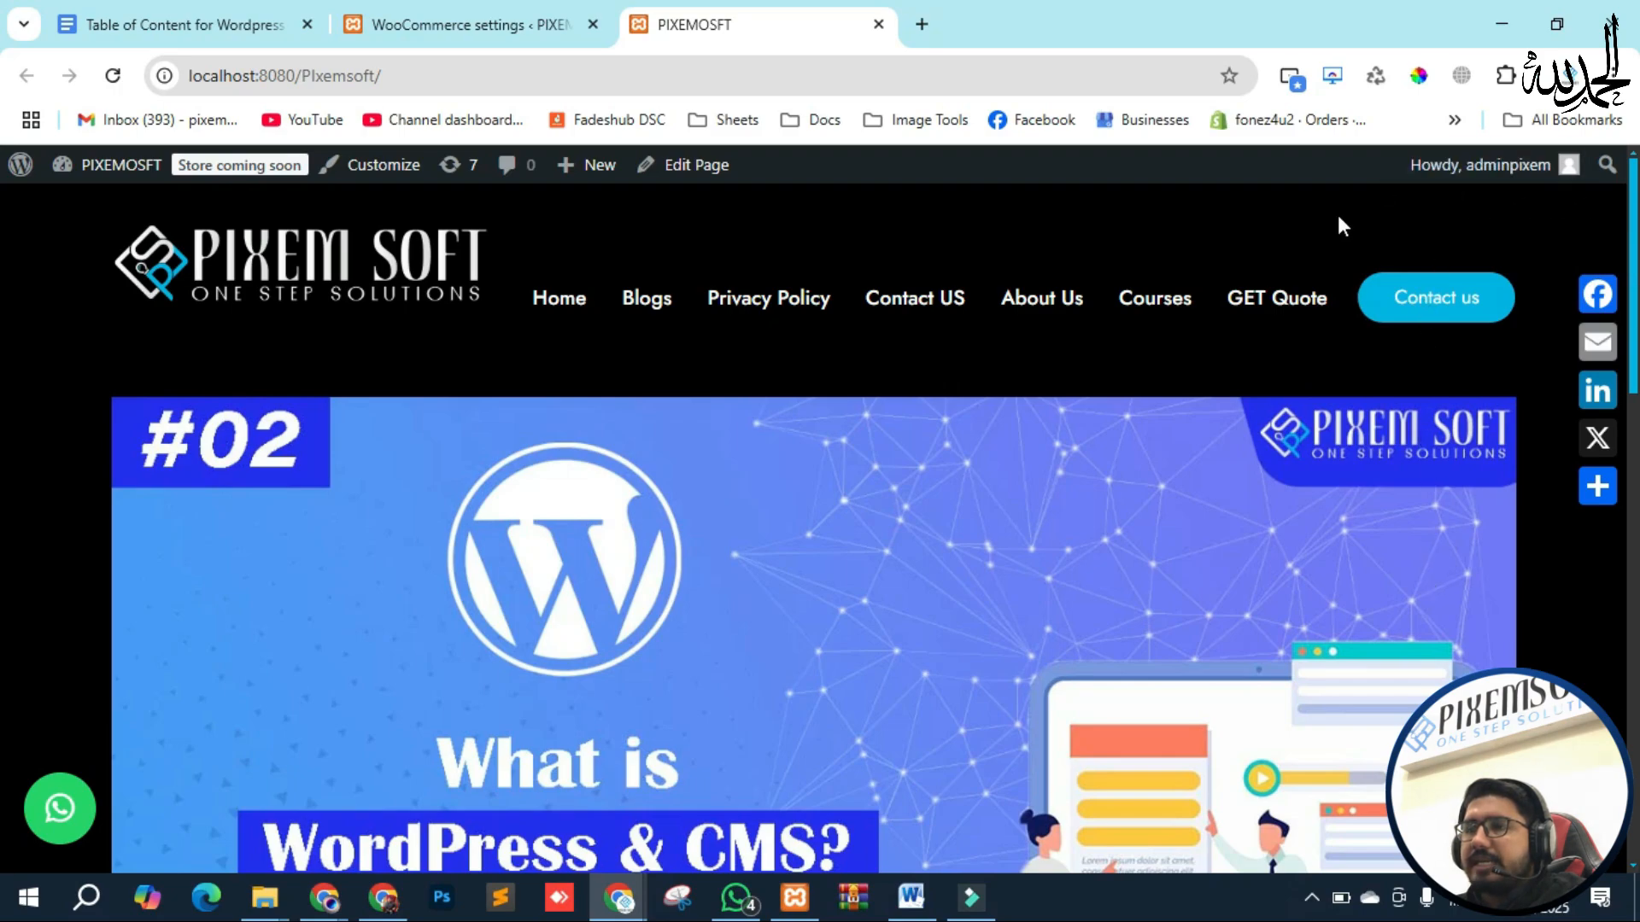
Return to the WooCommerce product settings and replace the placeholder image value with PixemSoft
left_click(454, 23)
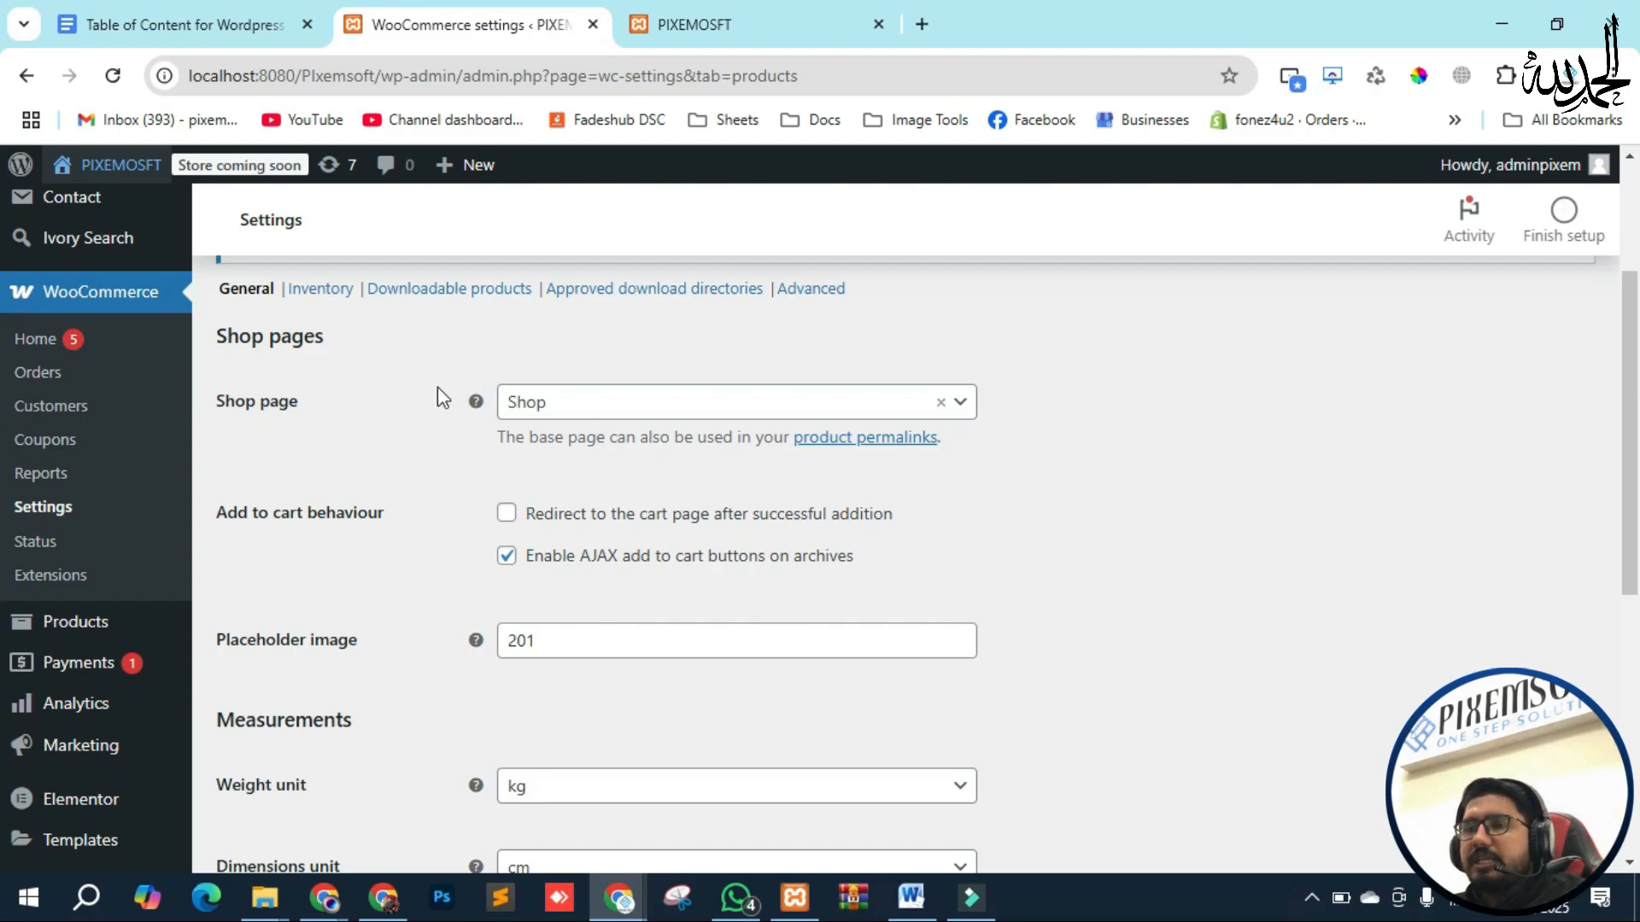
scroll(378, 628, "down", 1)
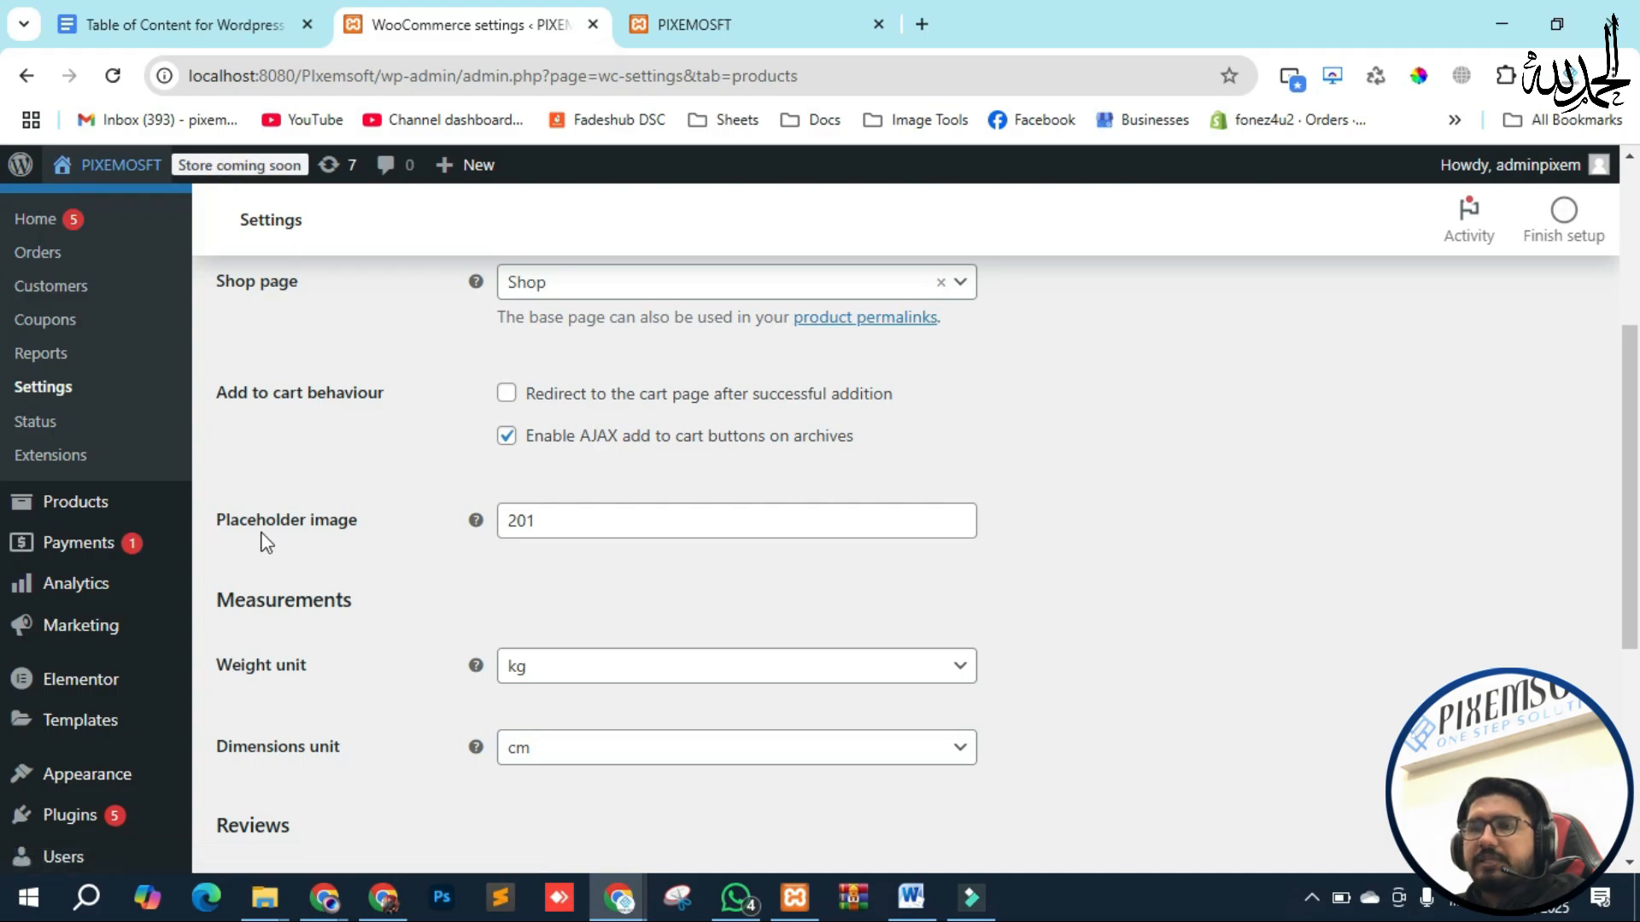
left_click(567, 517)
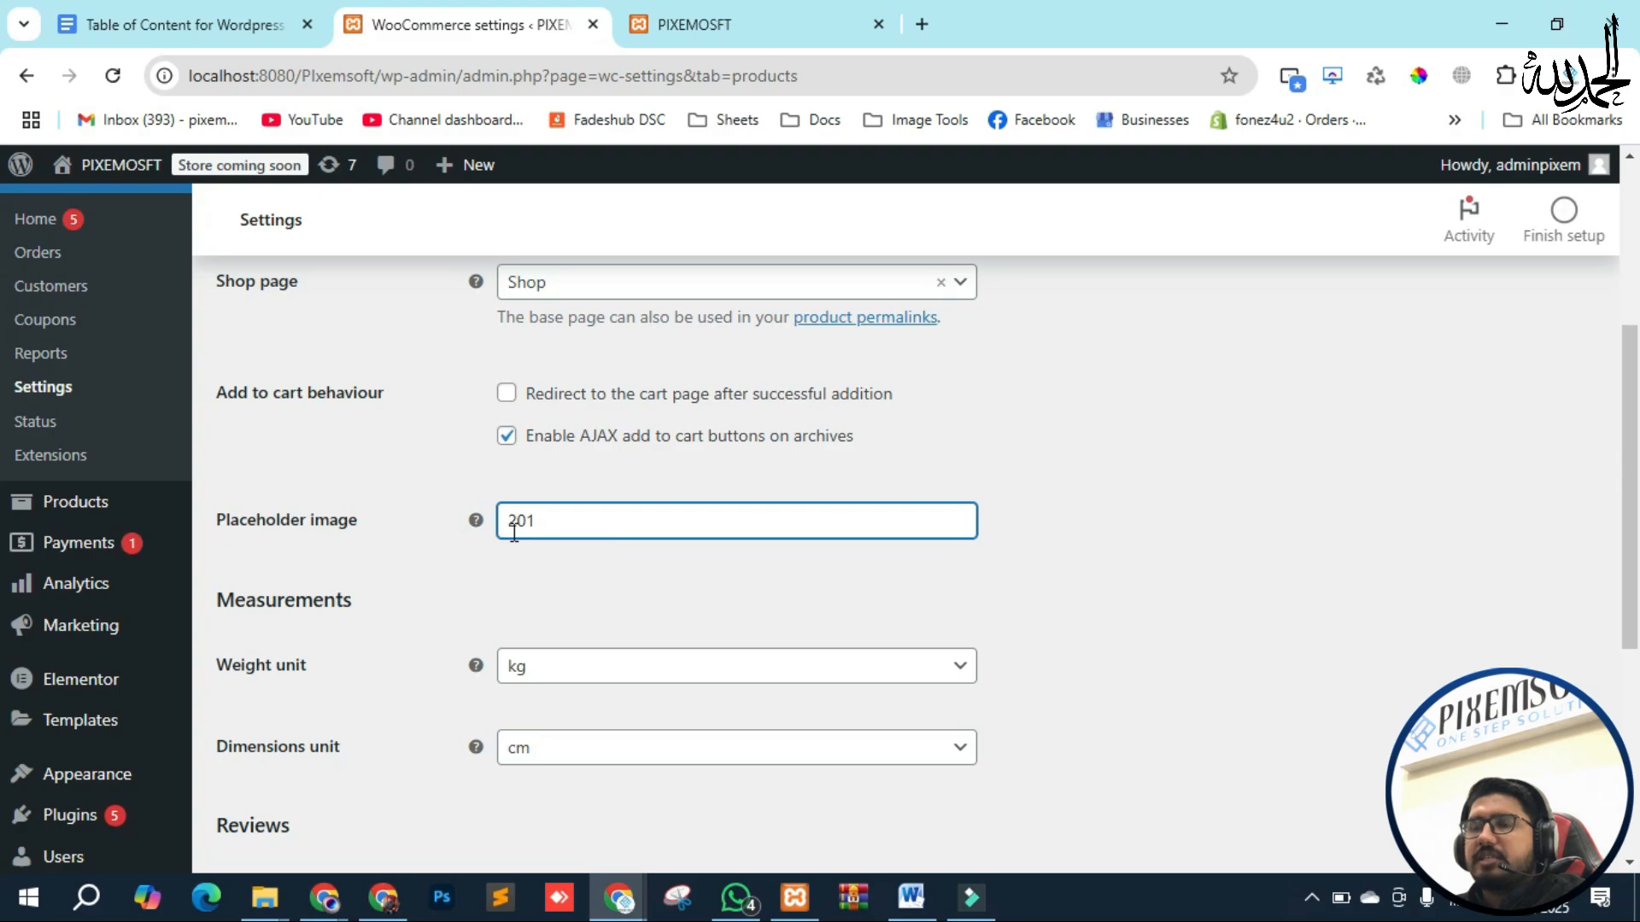
left_click_drag(586, 517, 496, 518)
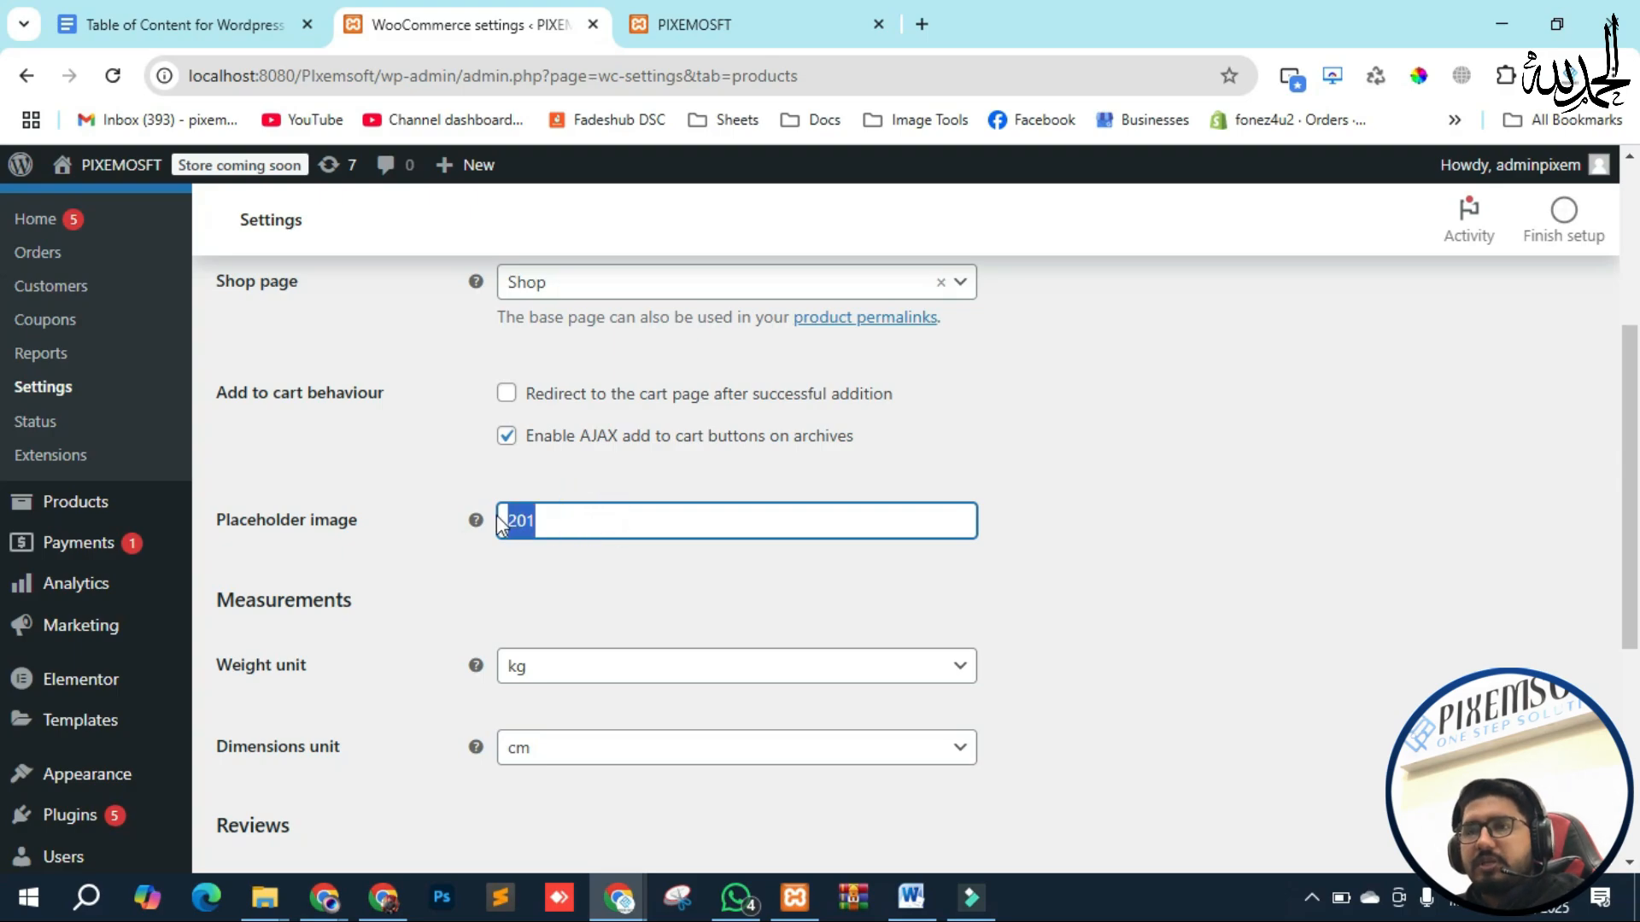
type("Pixem")
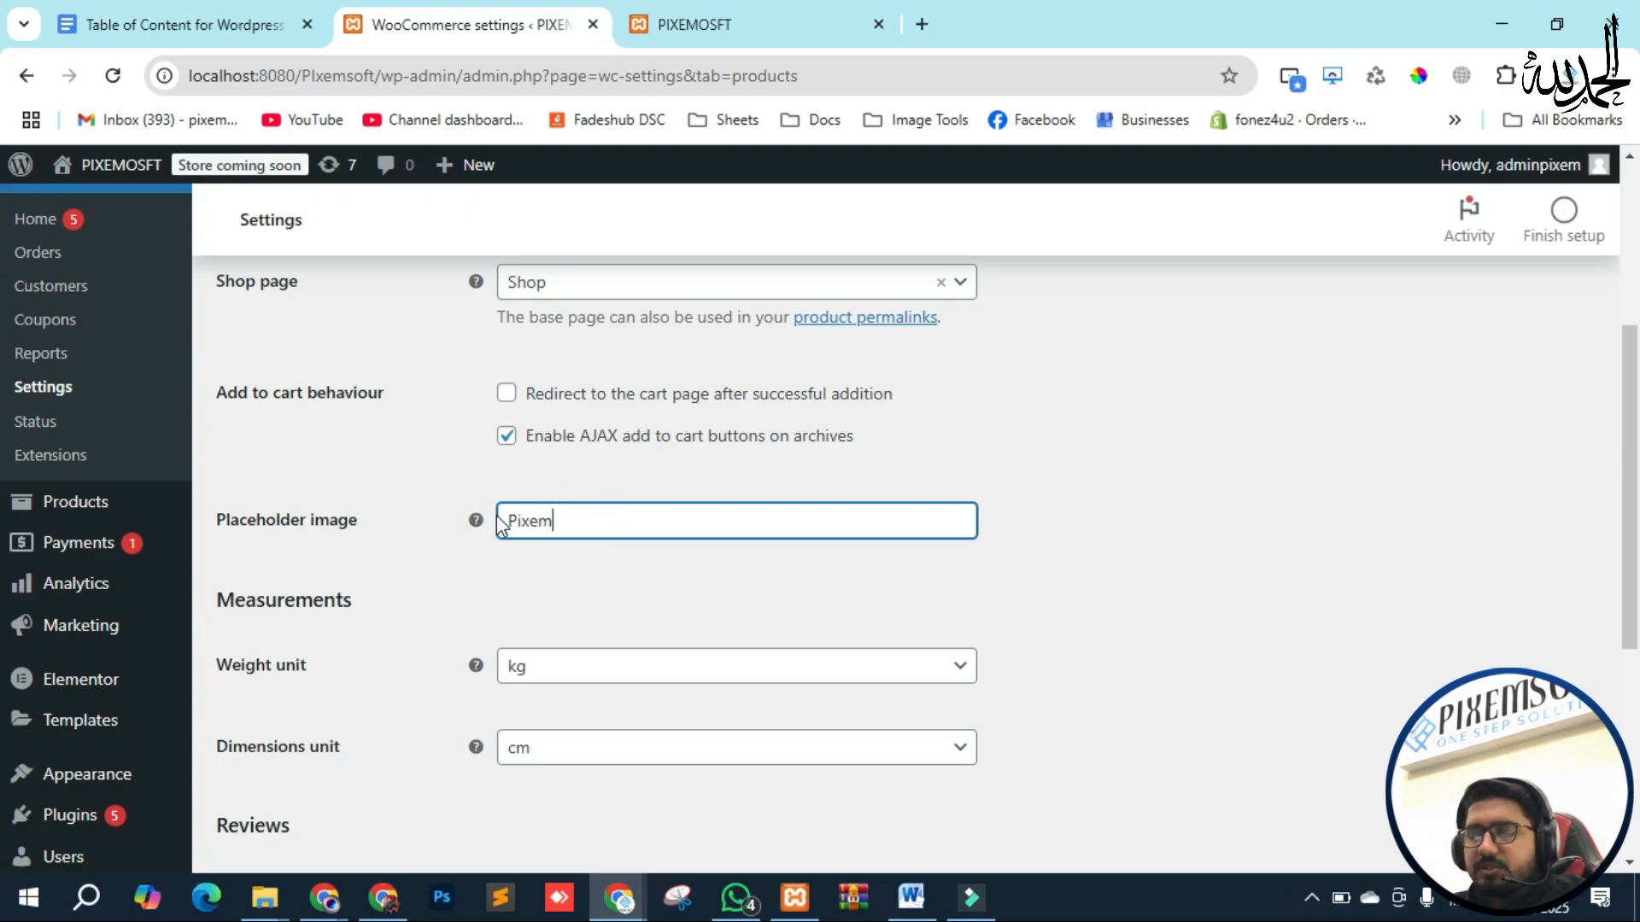
type("Soft")
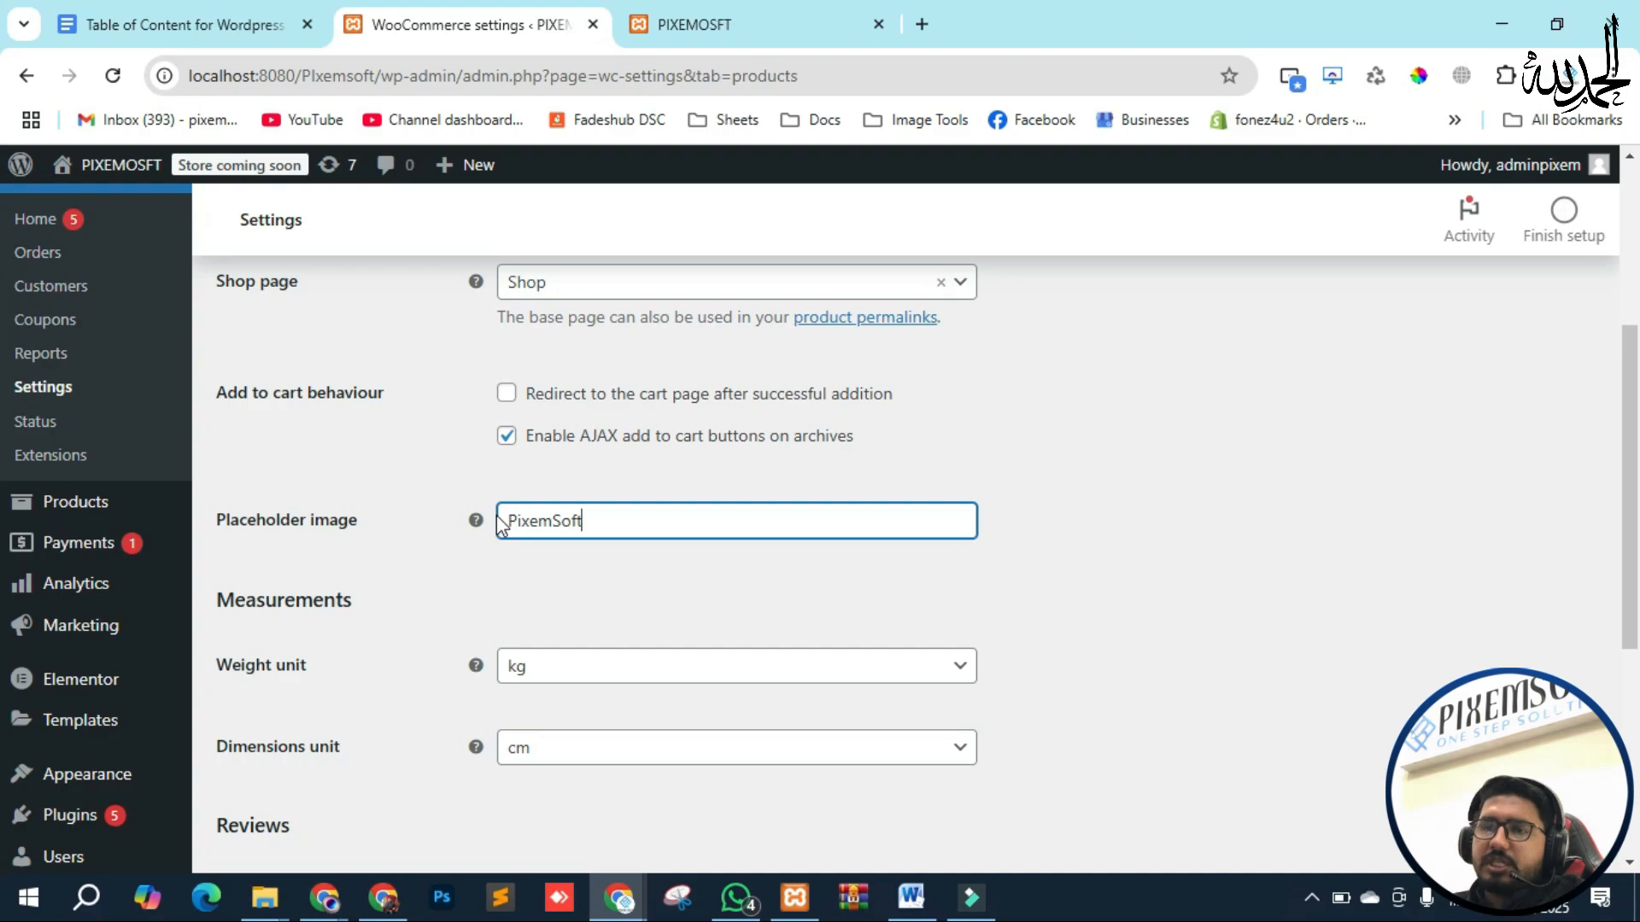
Review the available options for the weight unit and the dimensions unit without changing either
scroll(381, 450, "down", 3)
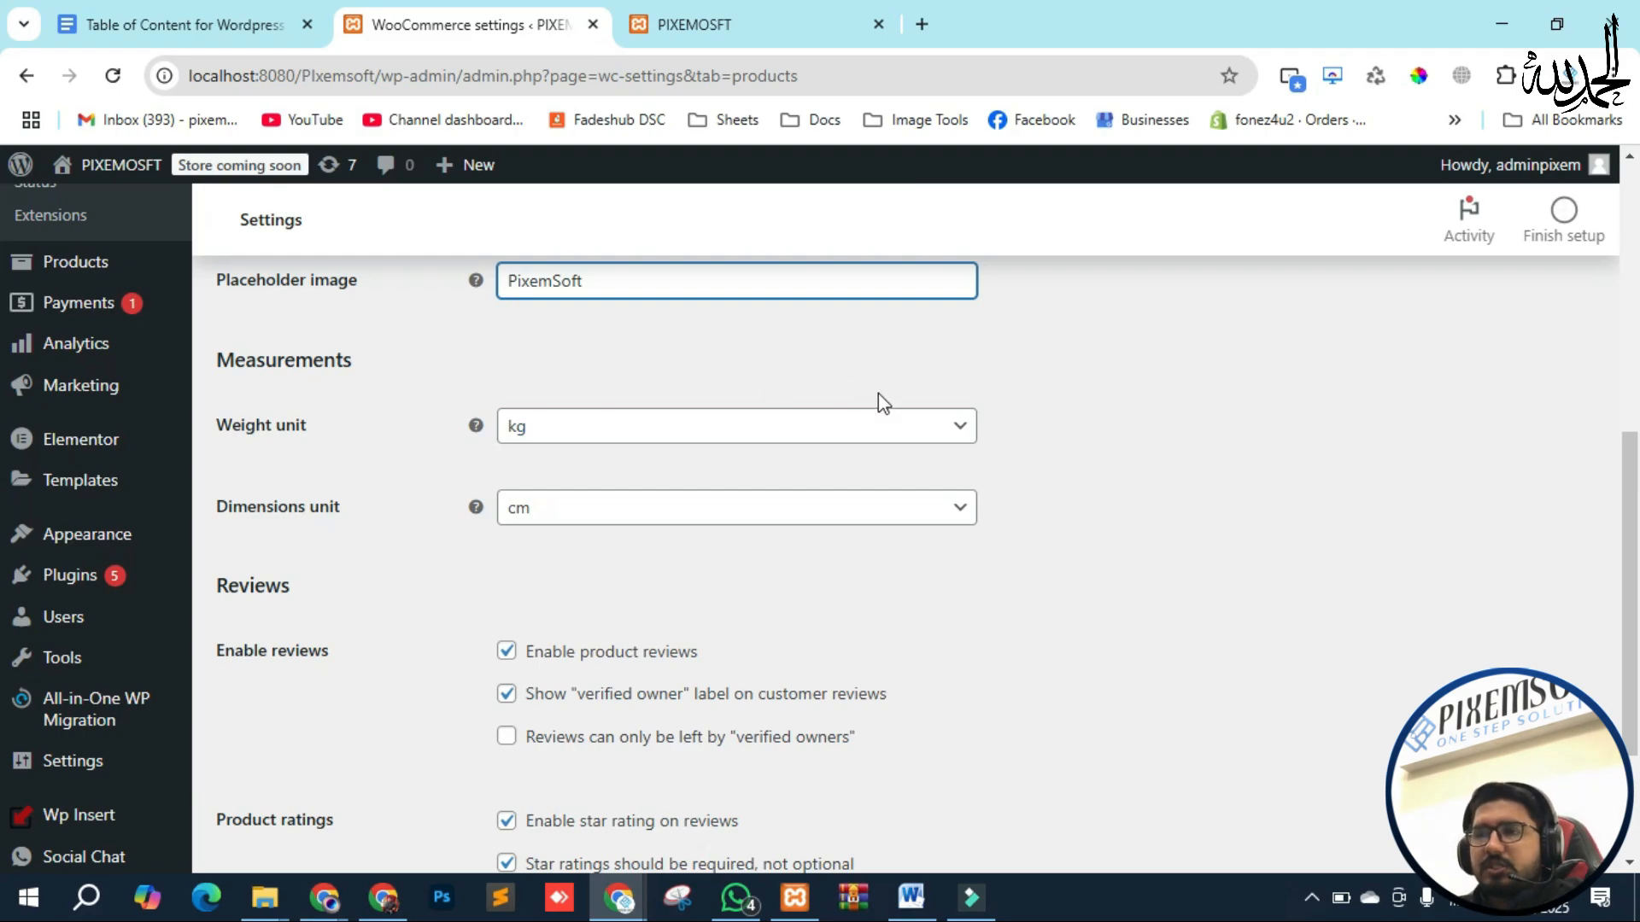
left_click(960, 427)
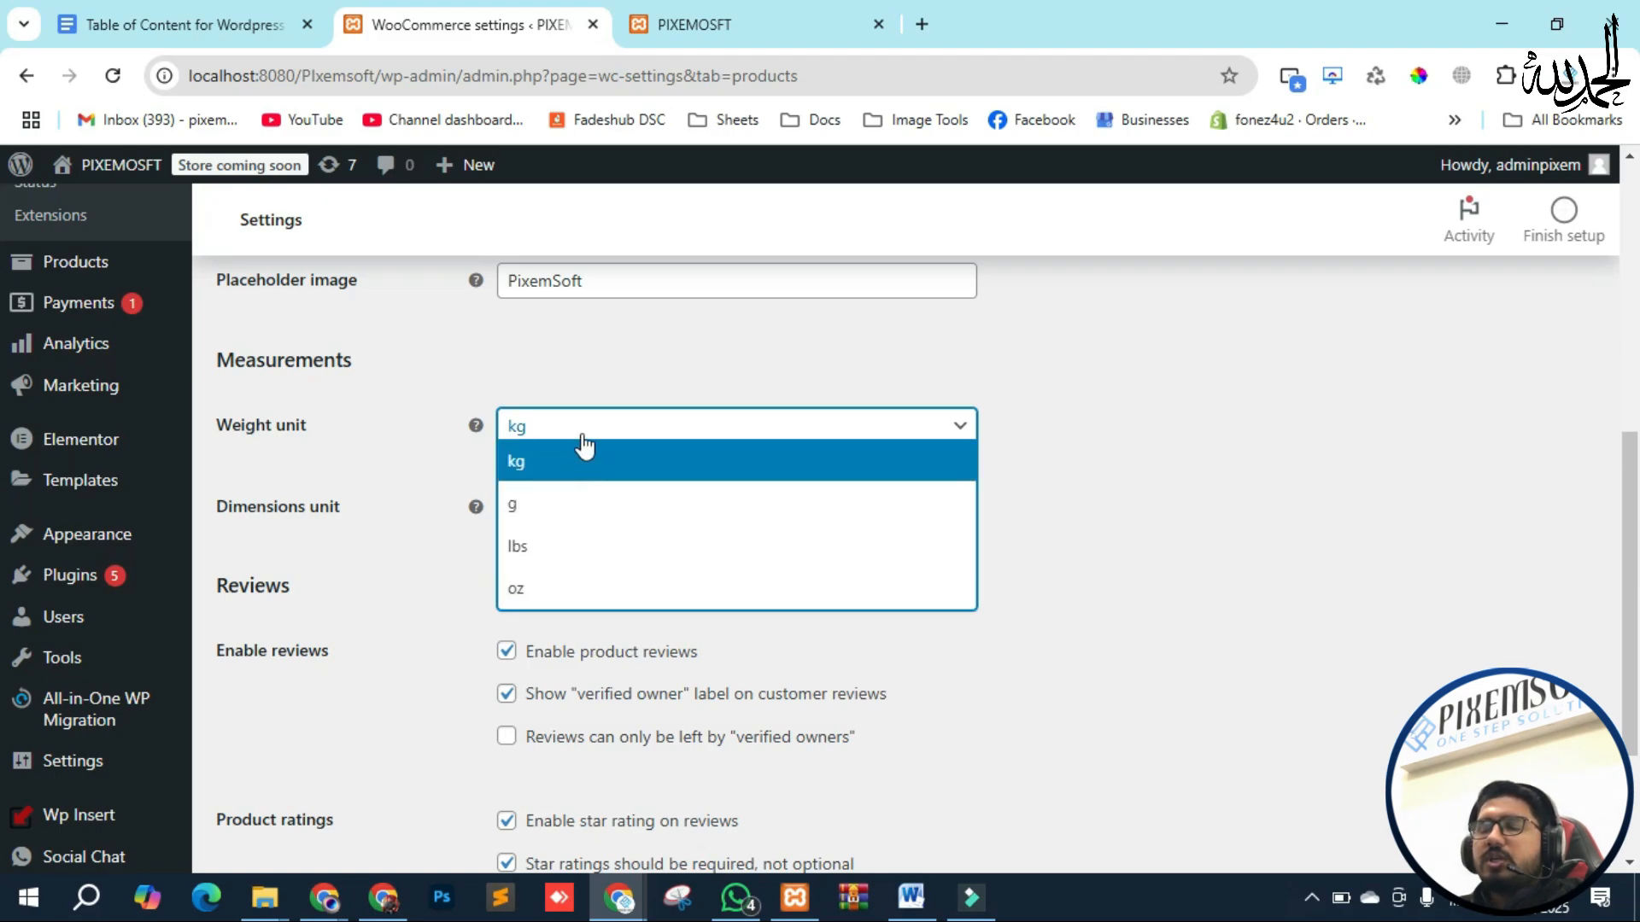
left_click(348, 389)
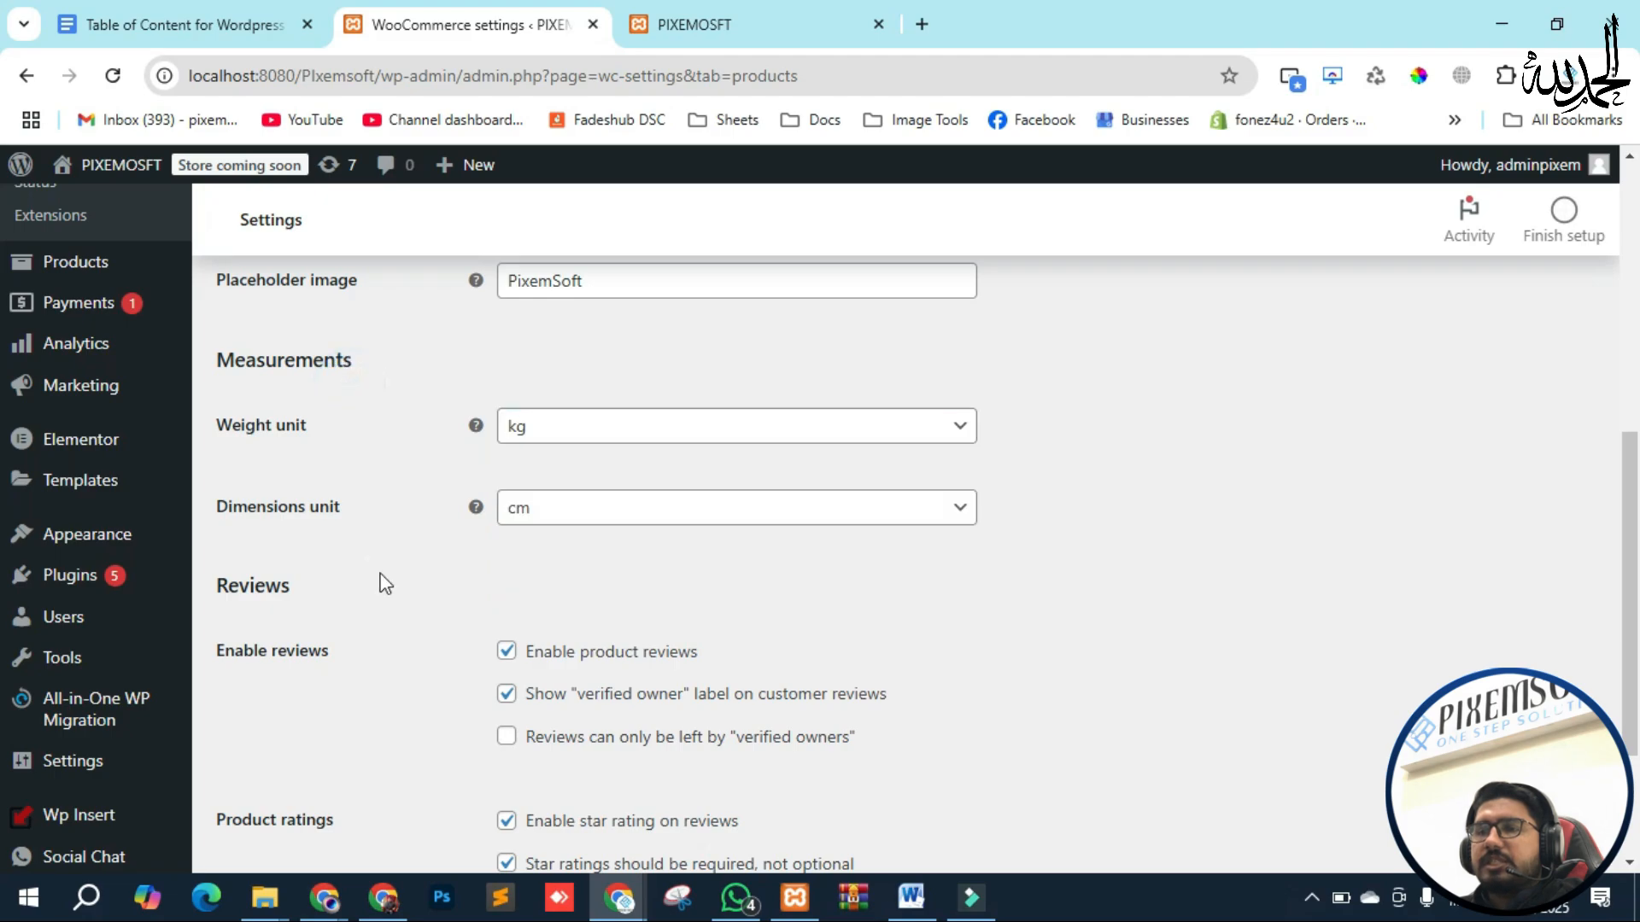
left_click(759, 508)
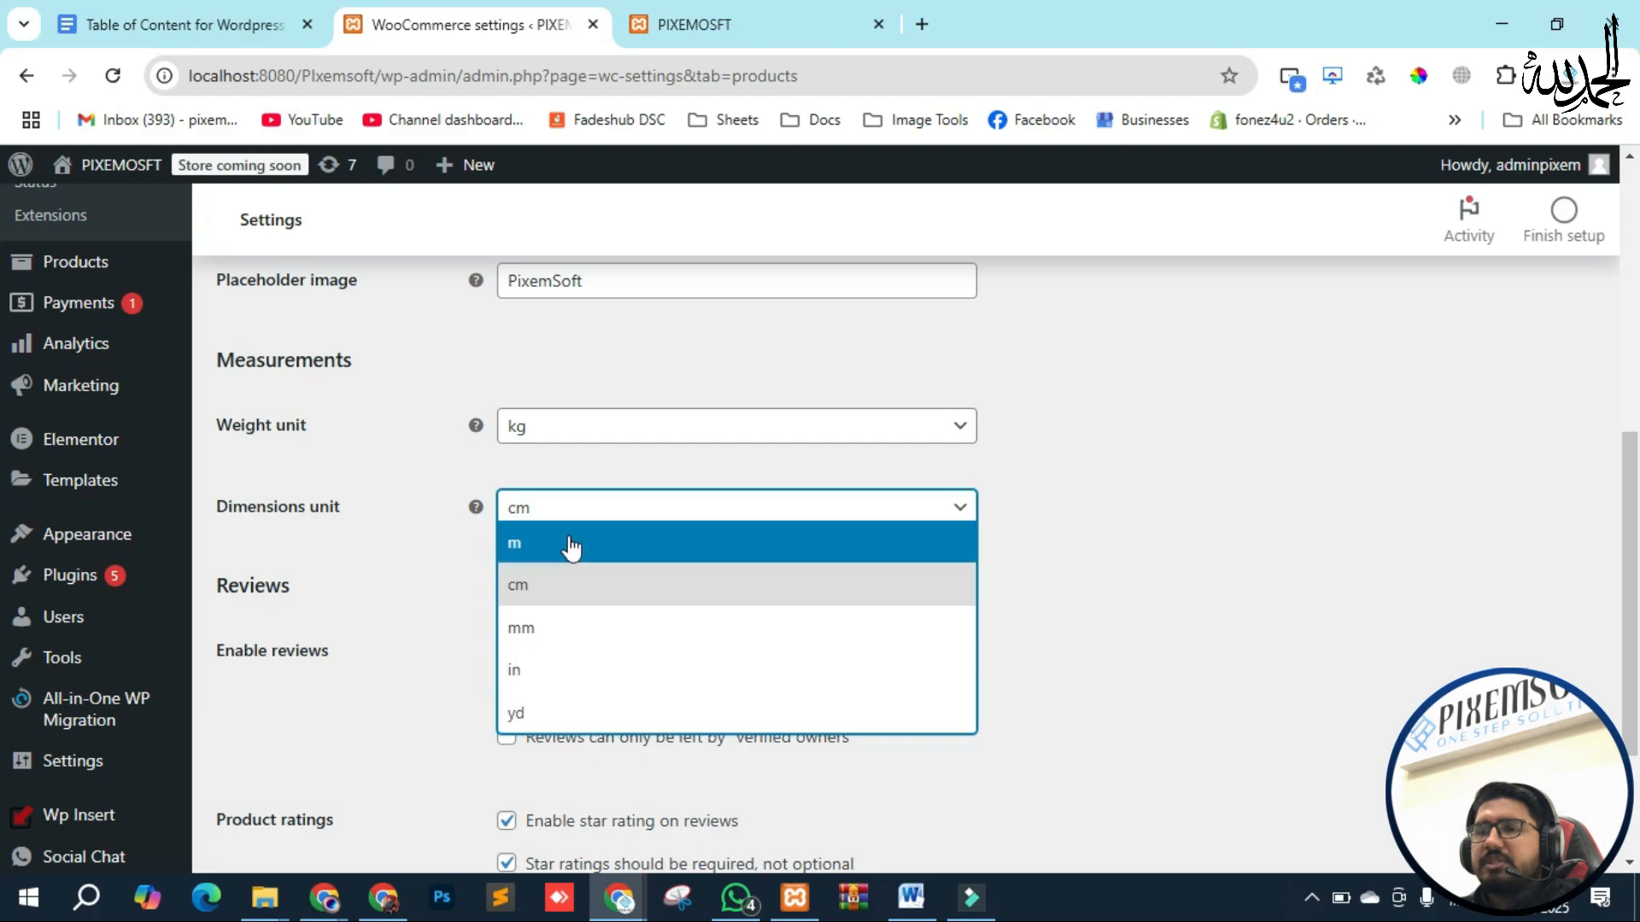
left_click(390, 525)
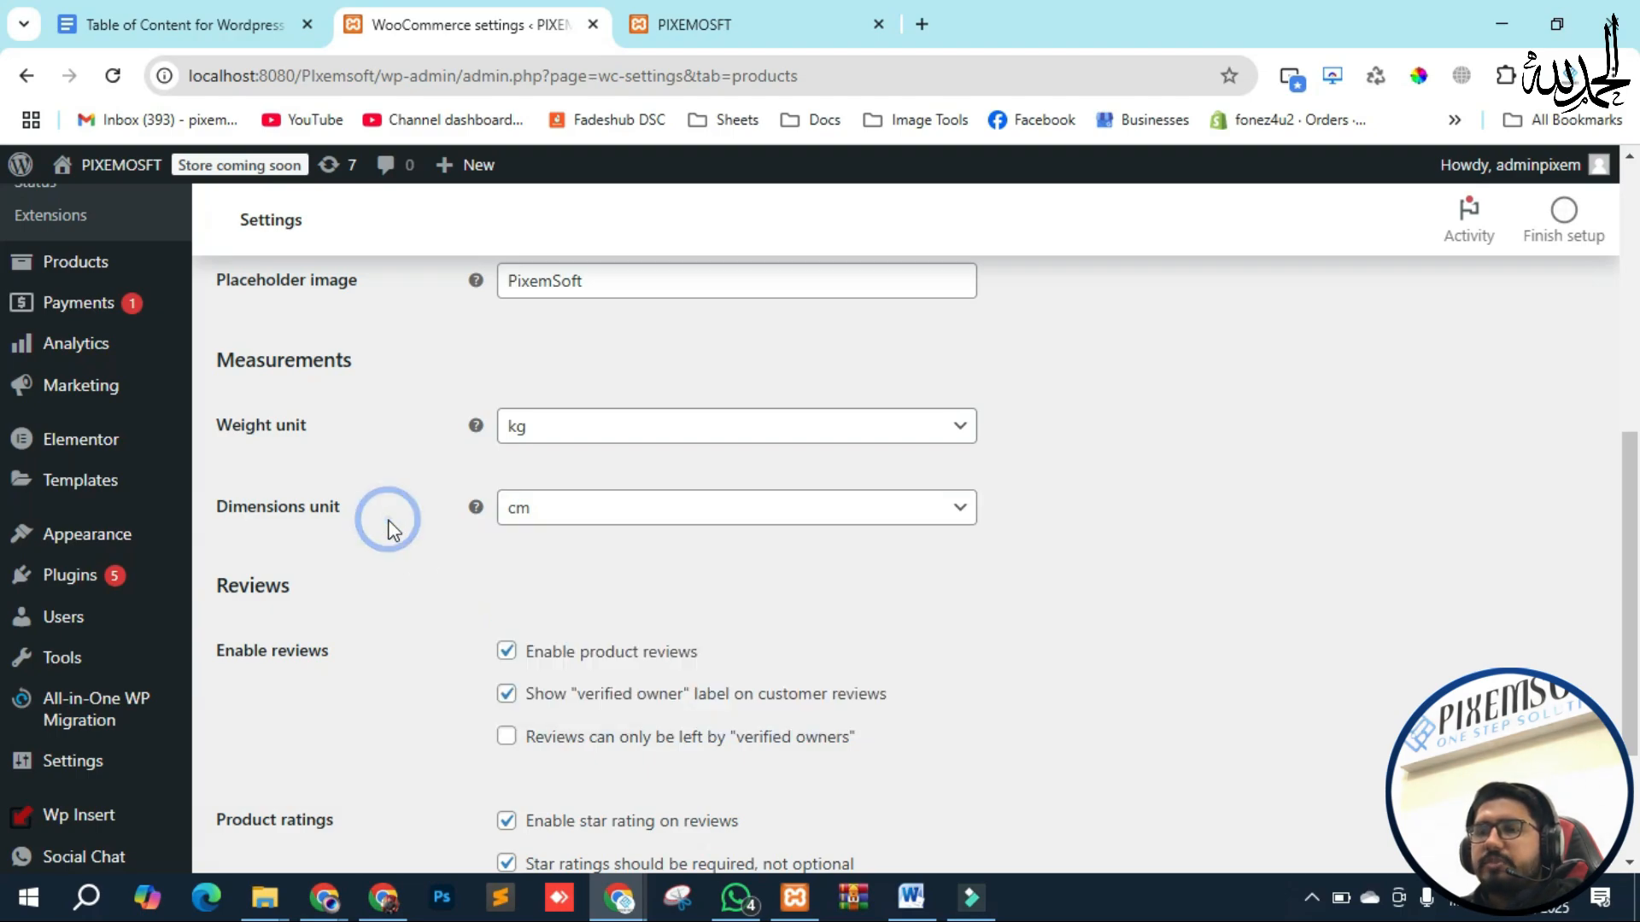
Switch the required star ratings option off and back on, and save the general product settings
scroll(392, 530, "down", 3)
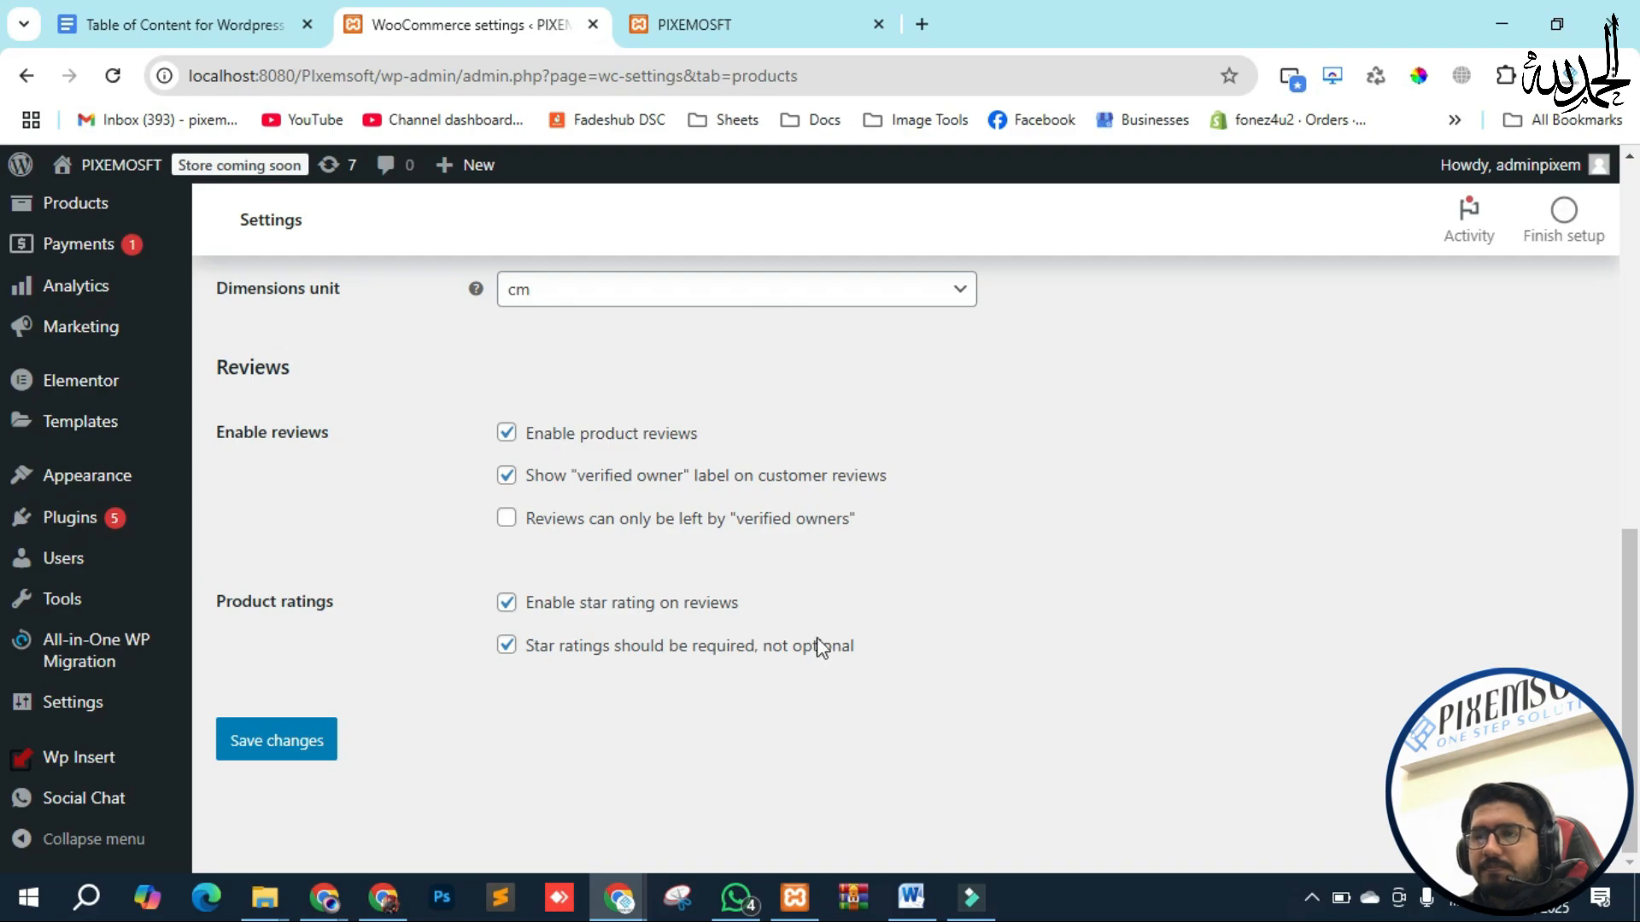
left_click(507, 656)
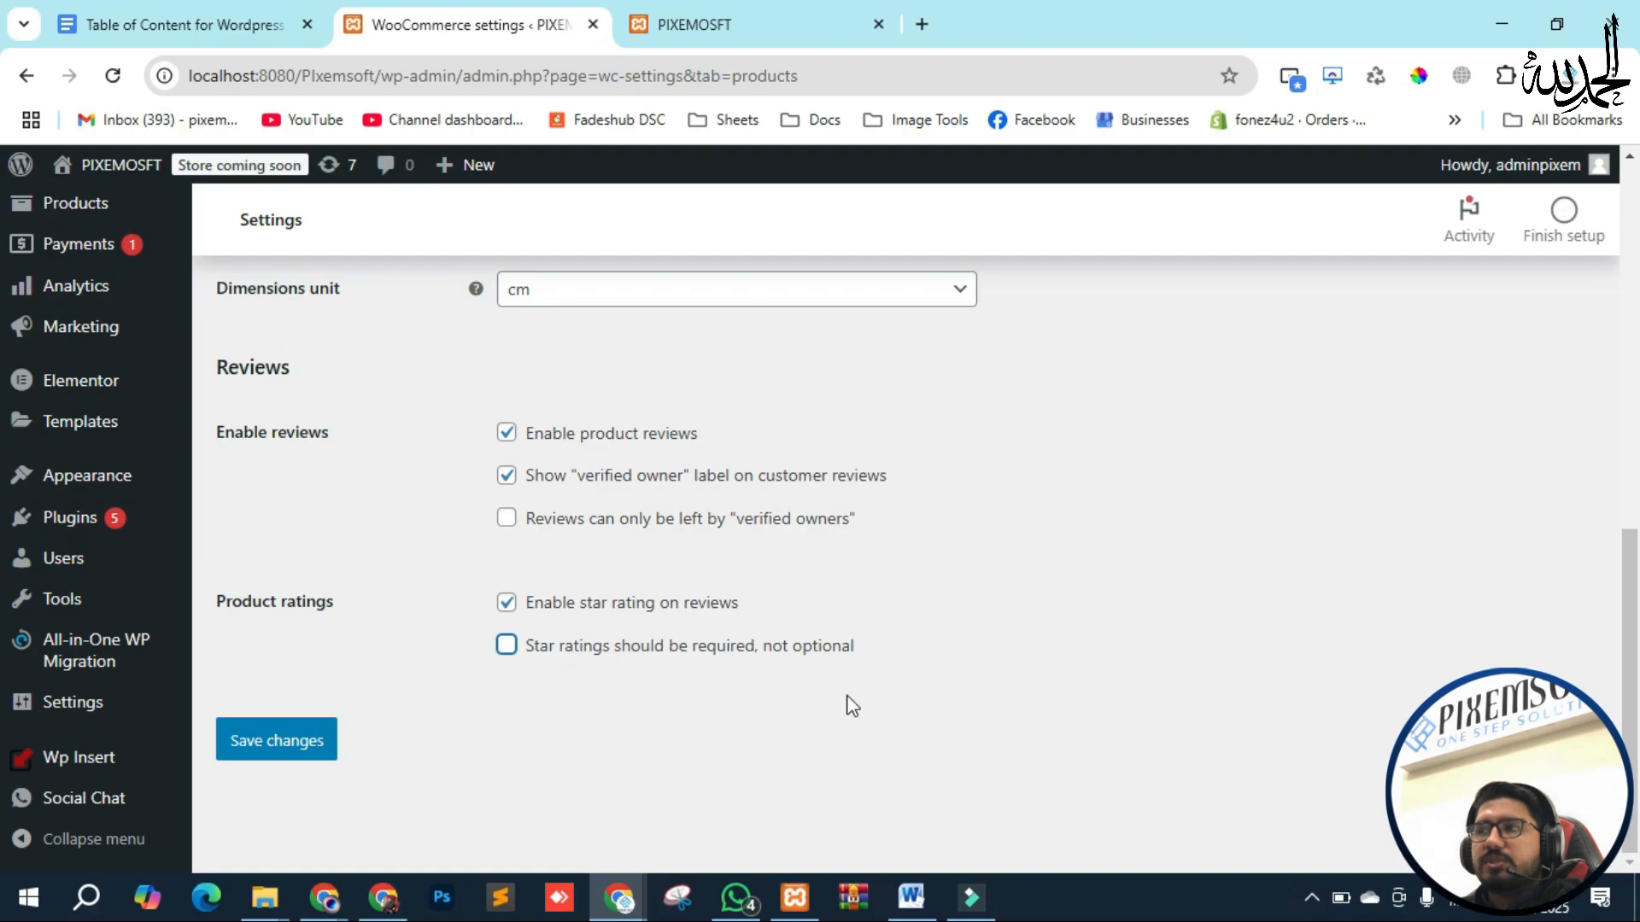
left_click(506, 646)
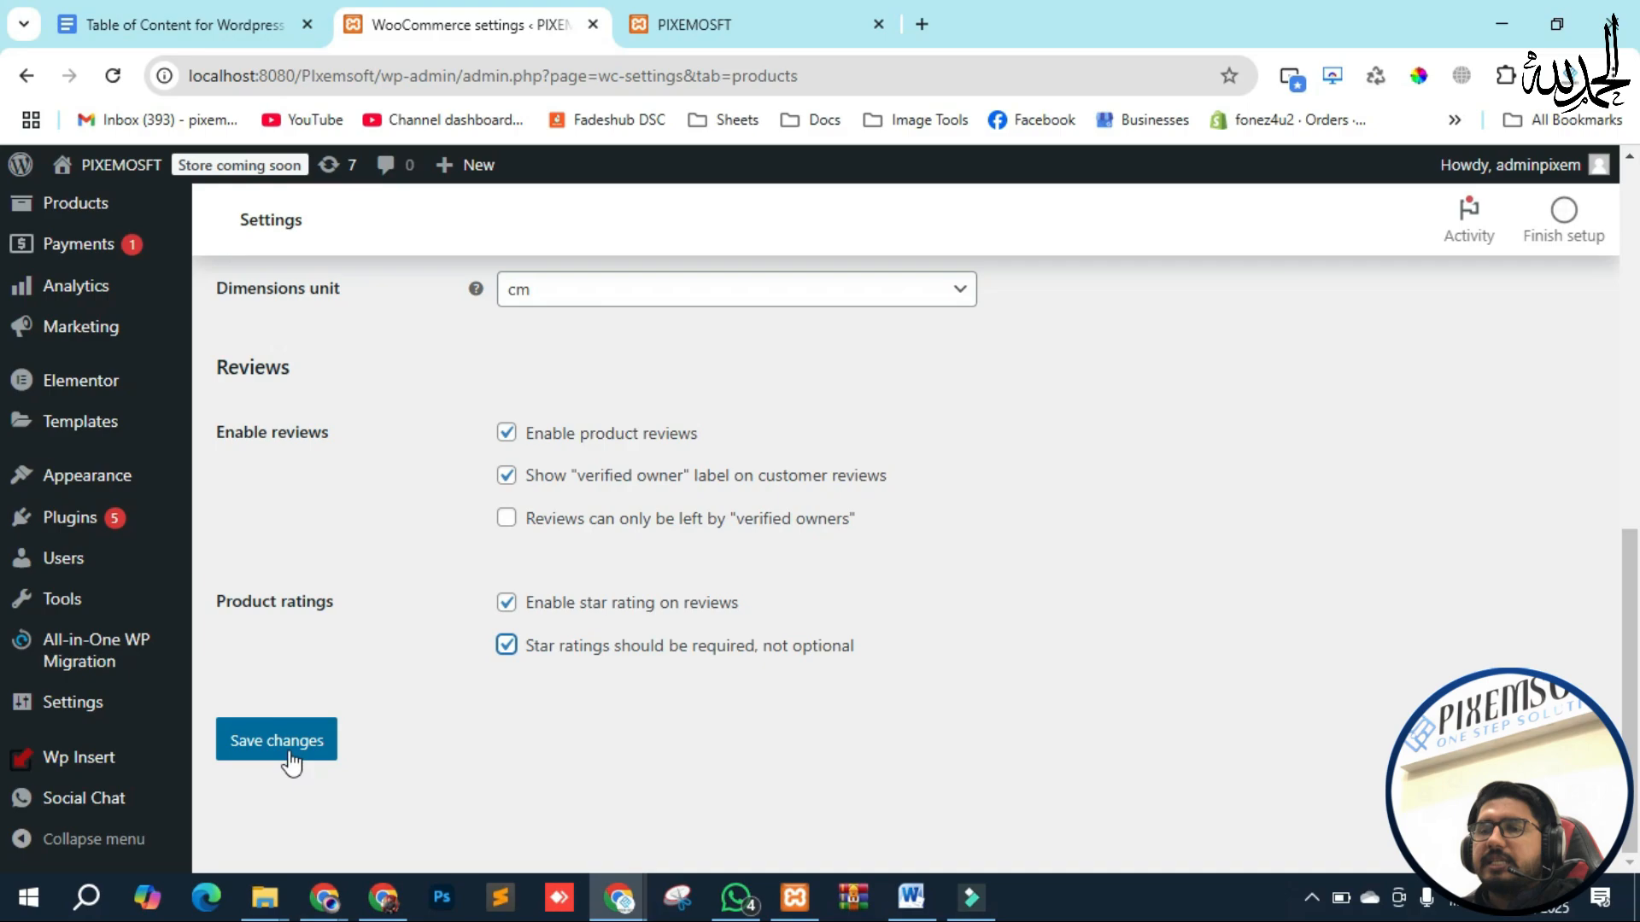
left_click(301, 755)
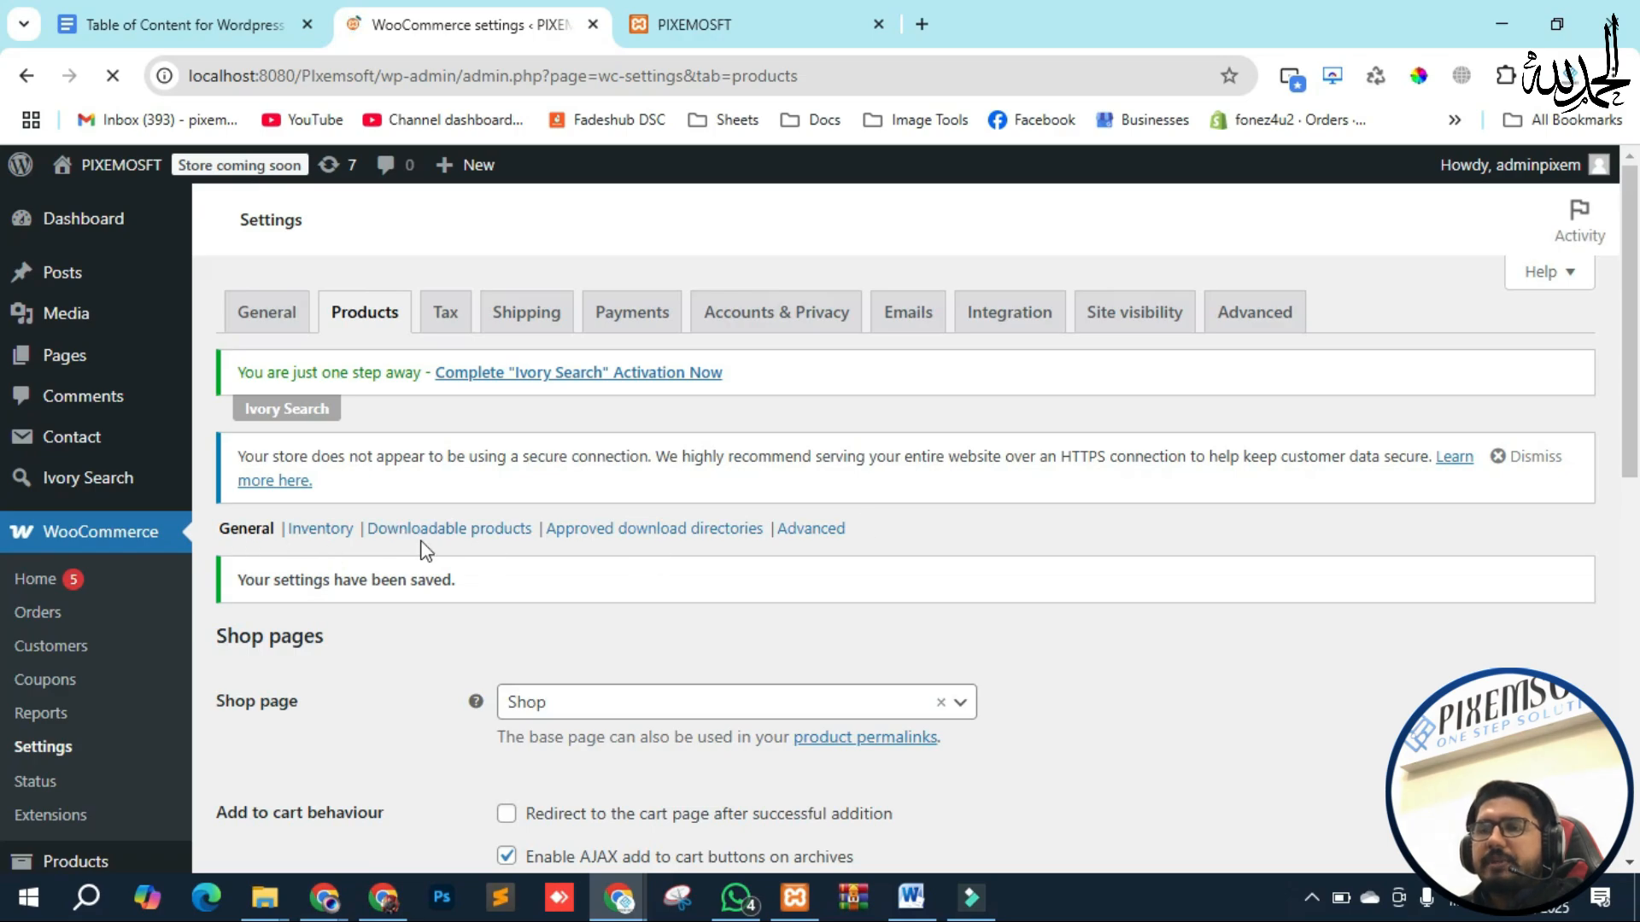
Open the Inventory product settings and review the stock management, hold stock, notification and threshold options
left_click(312, 536)
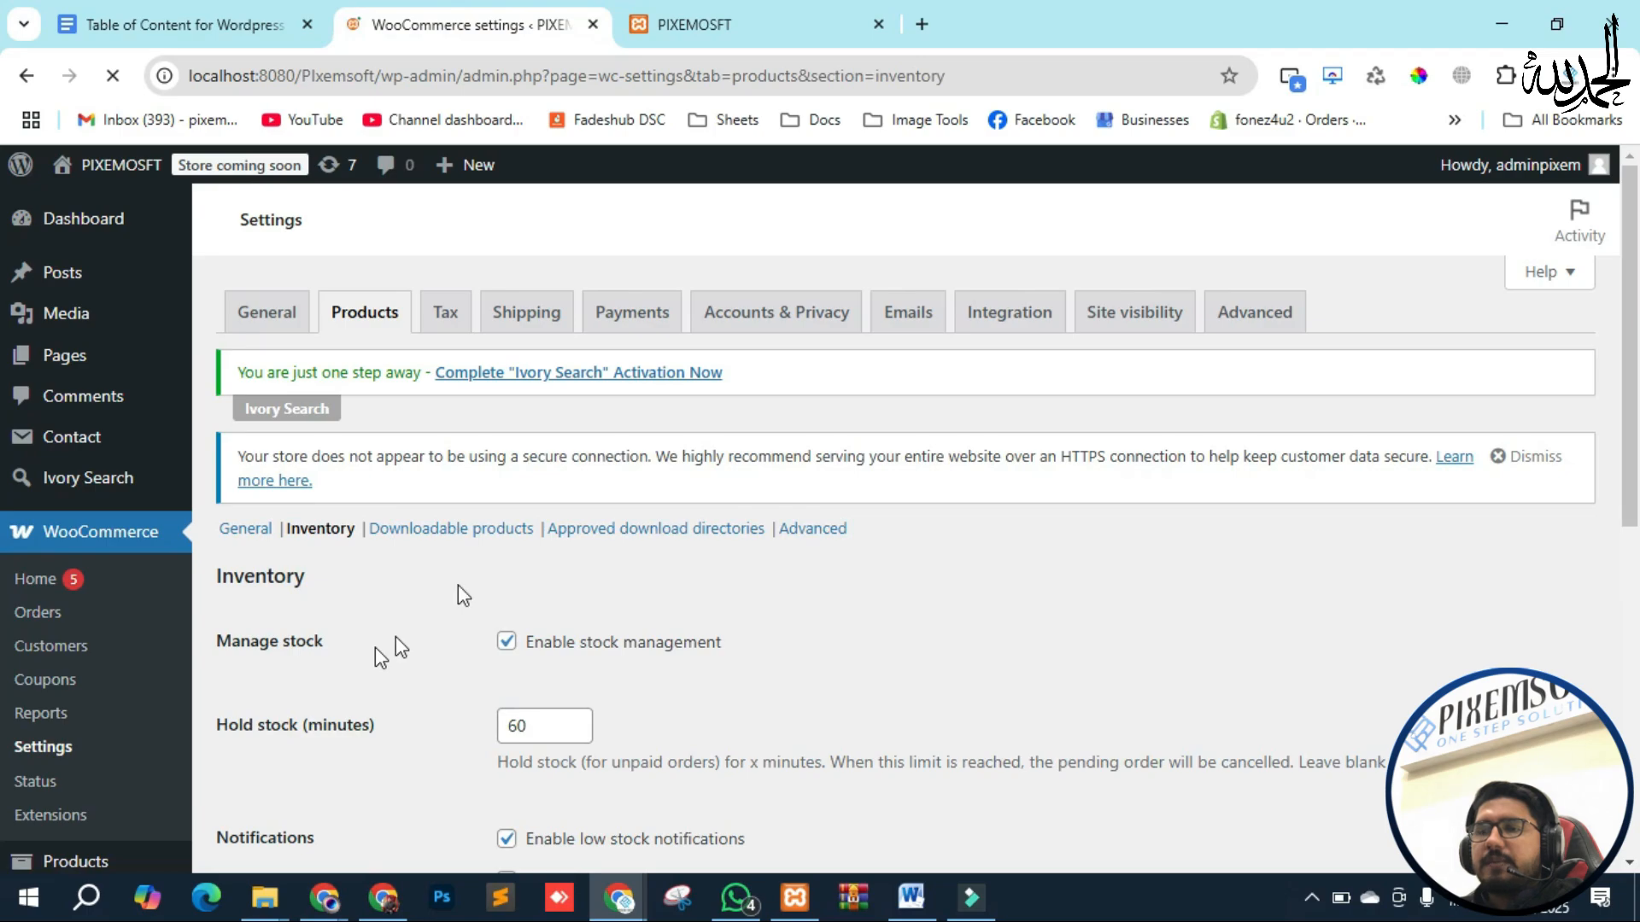
scroll(458, 586, "down", 2)
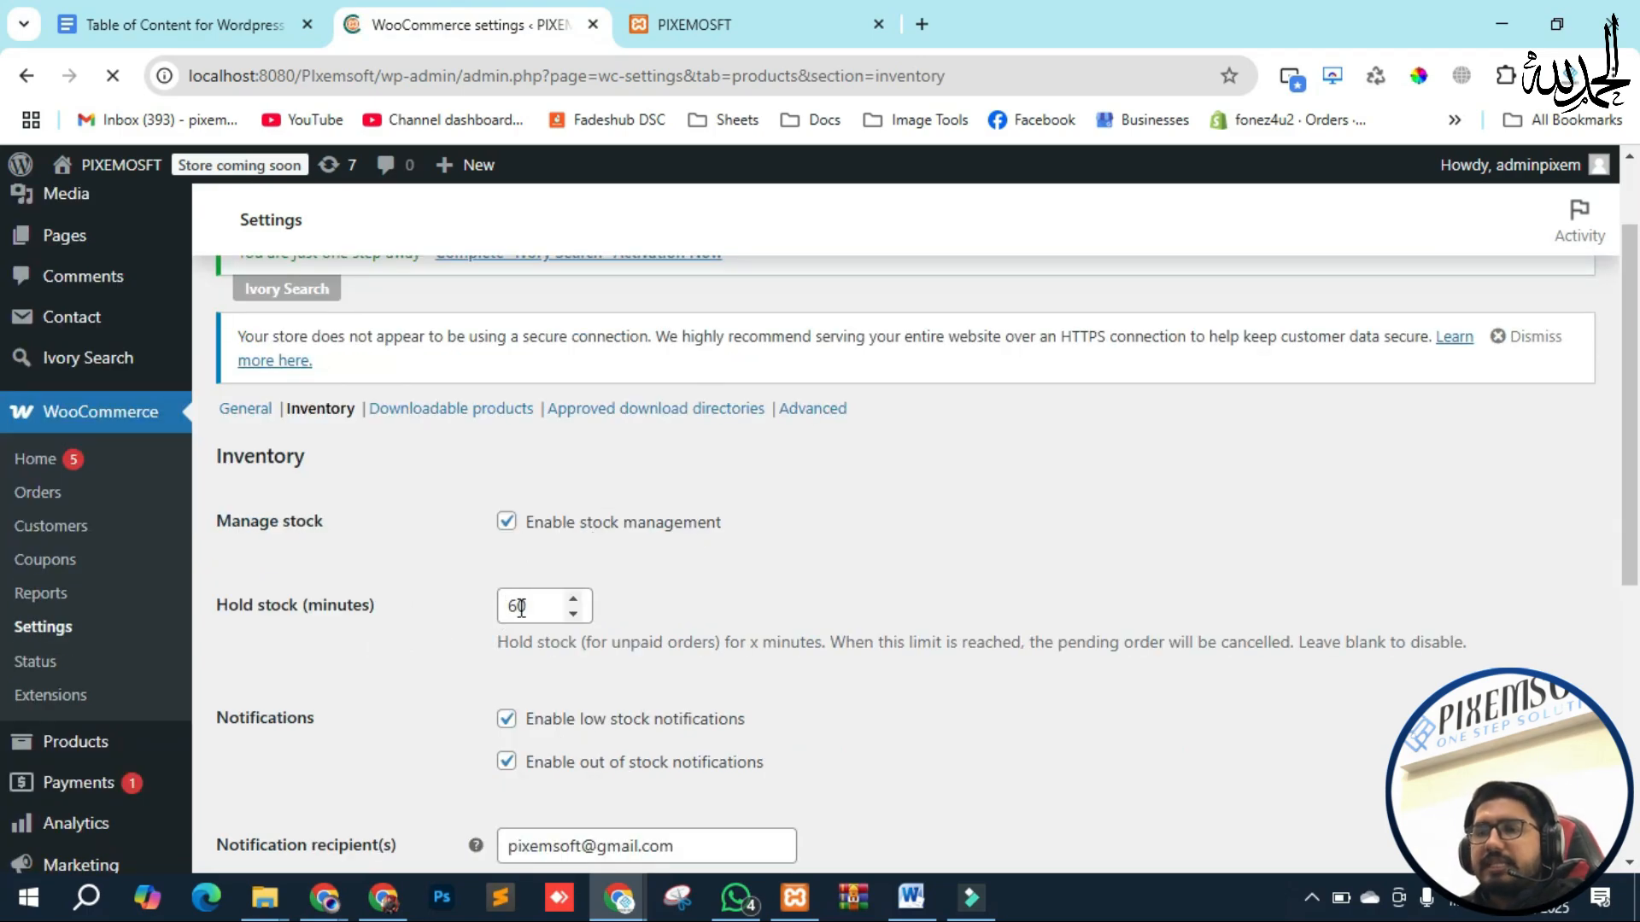
scroll(520, 593, "down", 4)
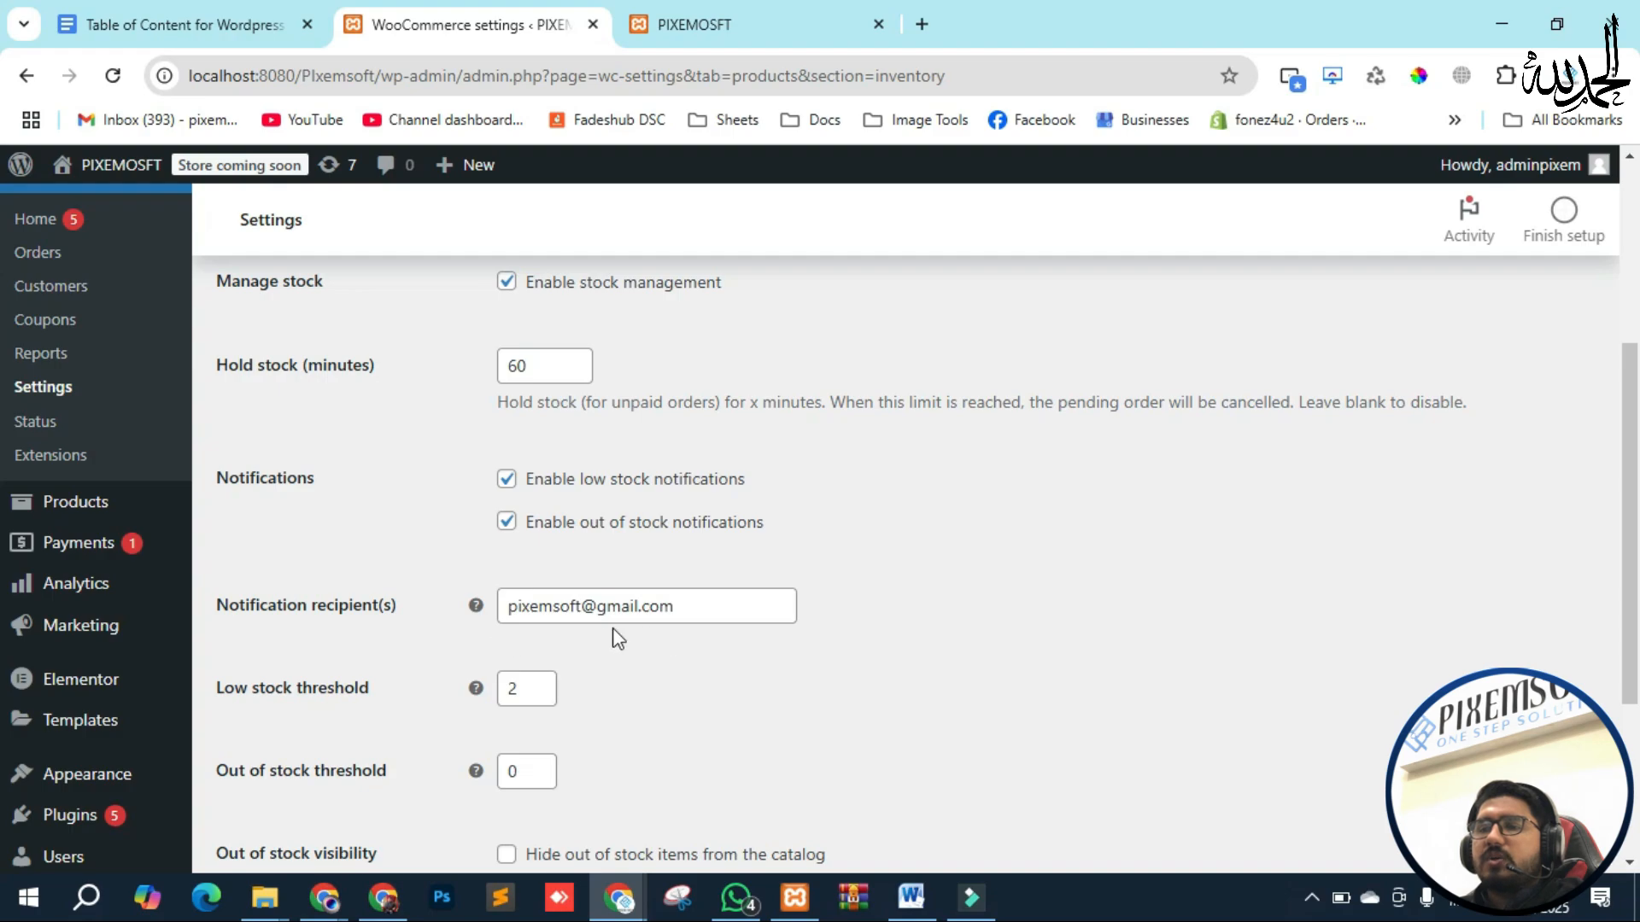
Set the low stock threshold to 10 in the Inventory product settings
scroll(458, 568, "down", 3)
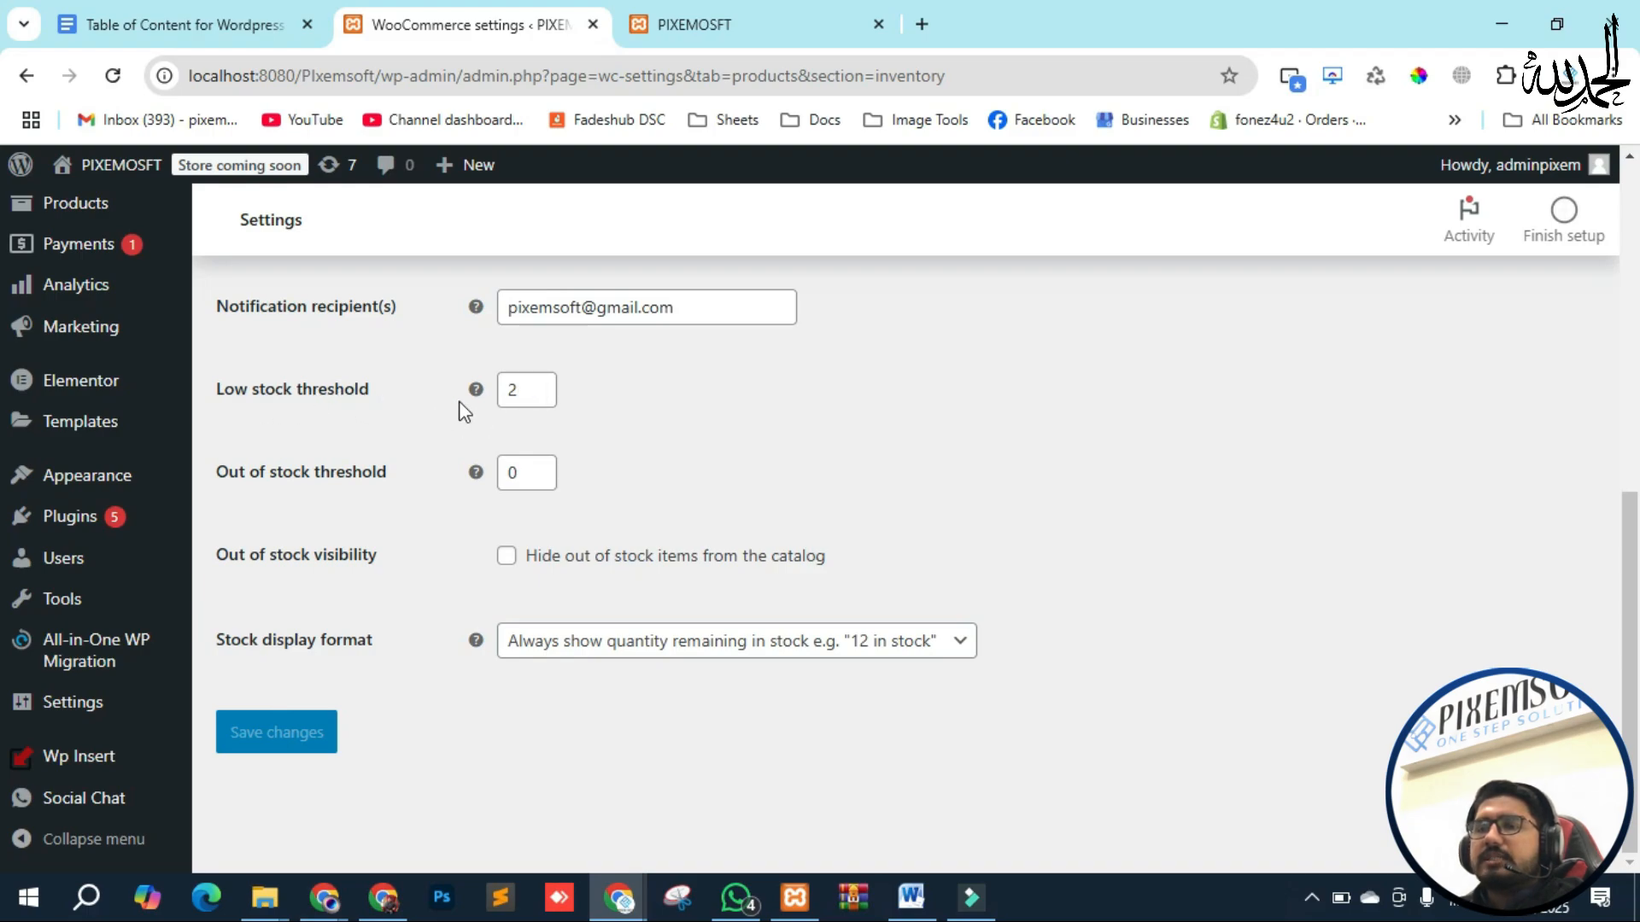
scroll(433, 478, "up", 1)
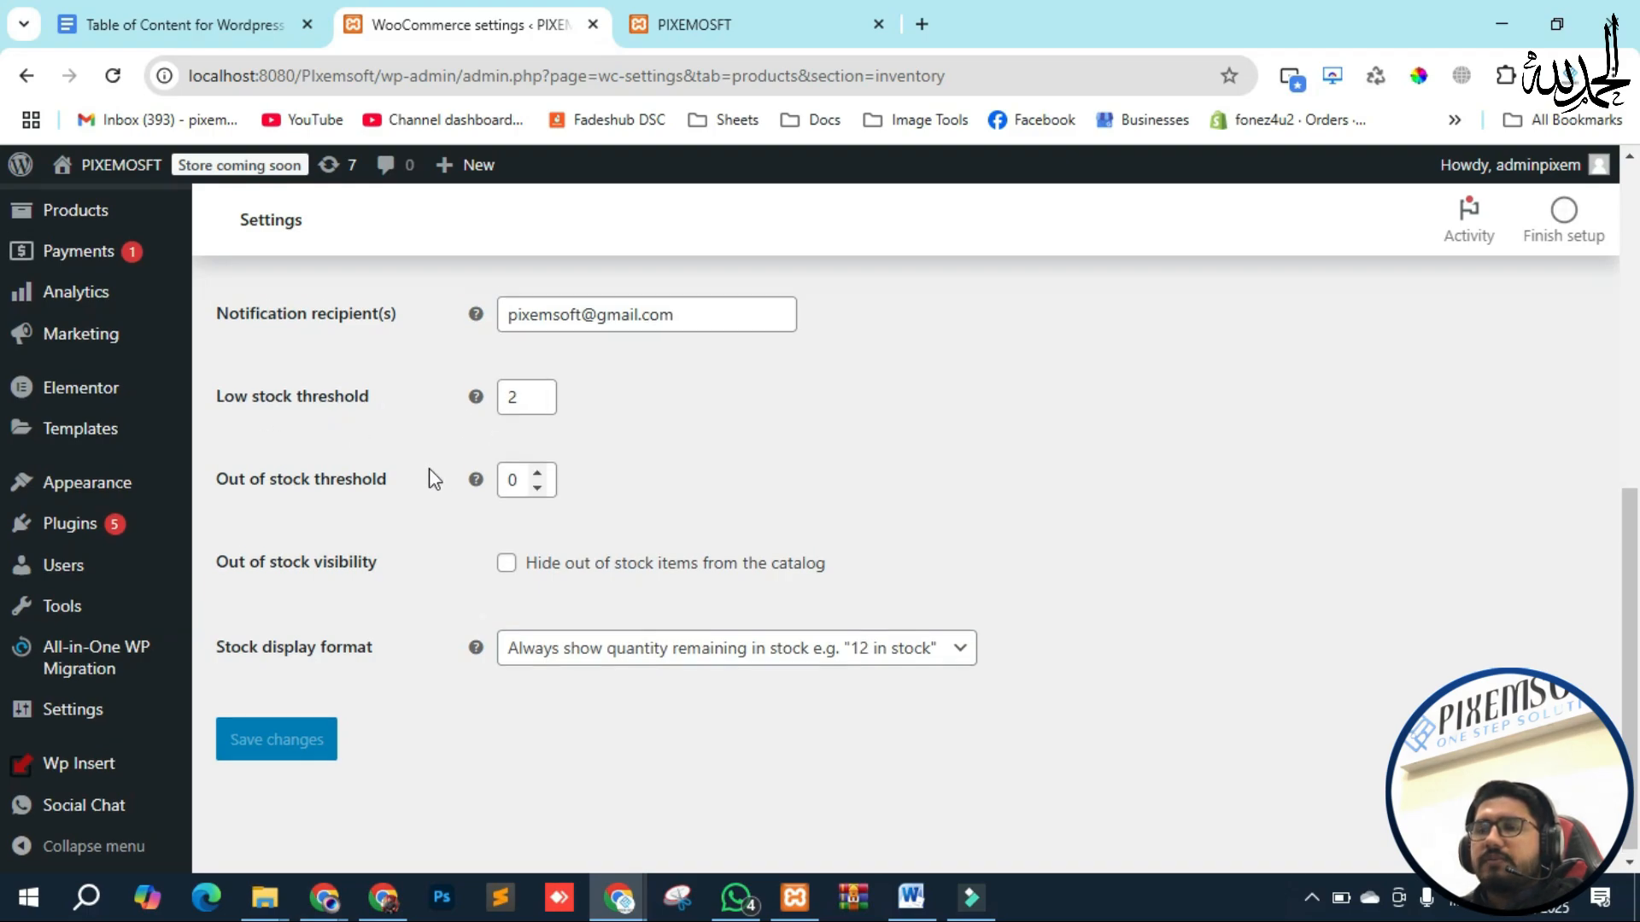
scroll(429, 476, "up", 3)
scroll(453, 480, "down", 4)
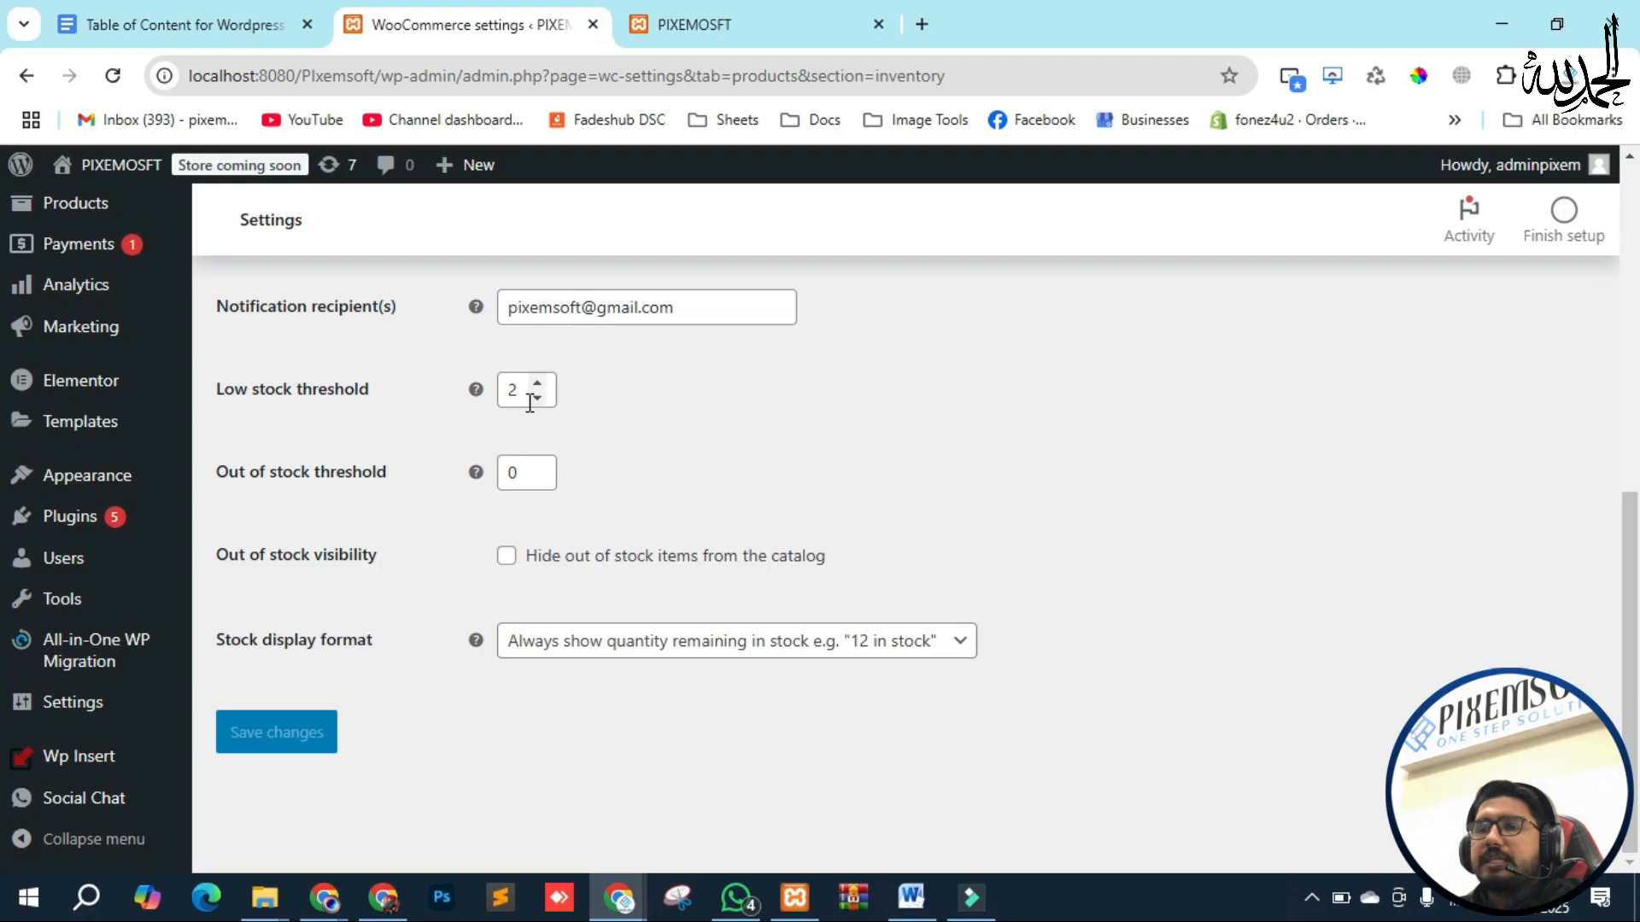
left_click_drag(530, 403, 482, 396)
mouse_move(481, 396)
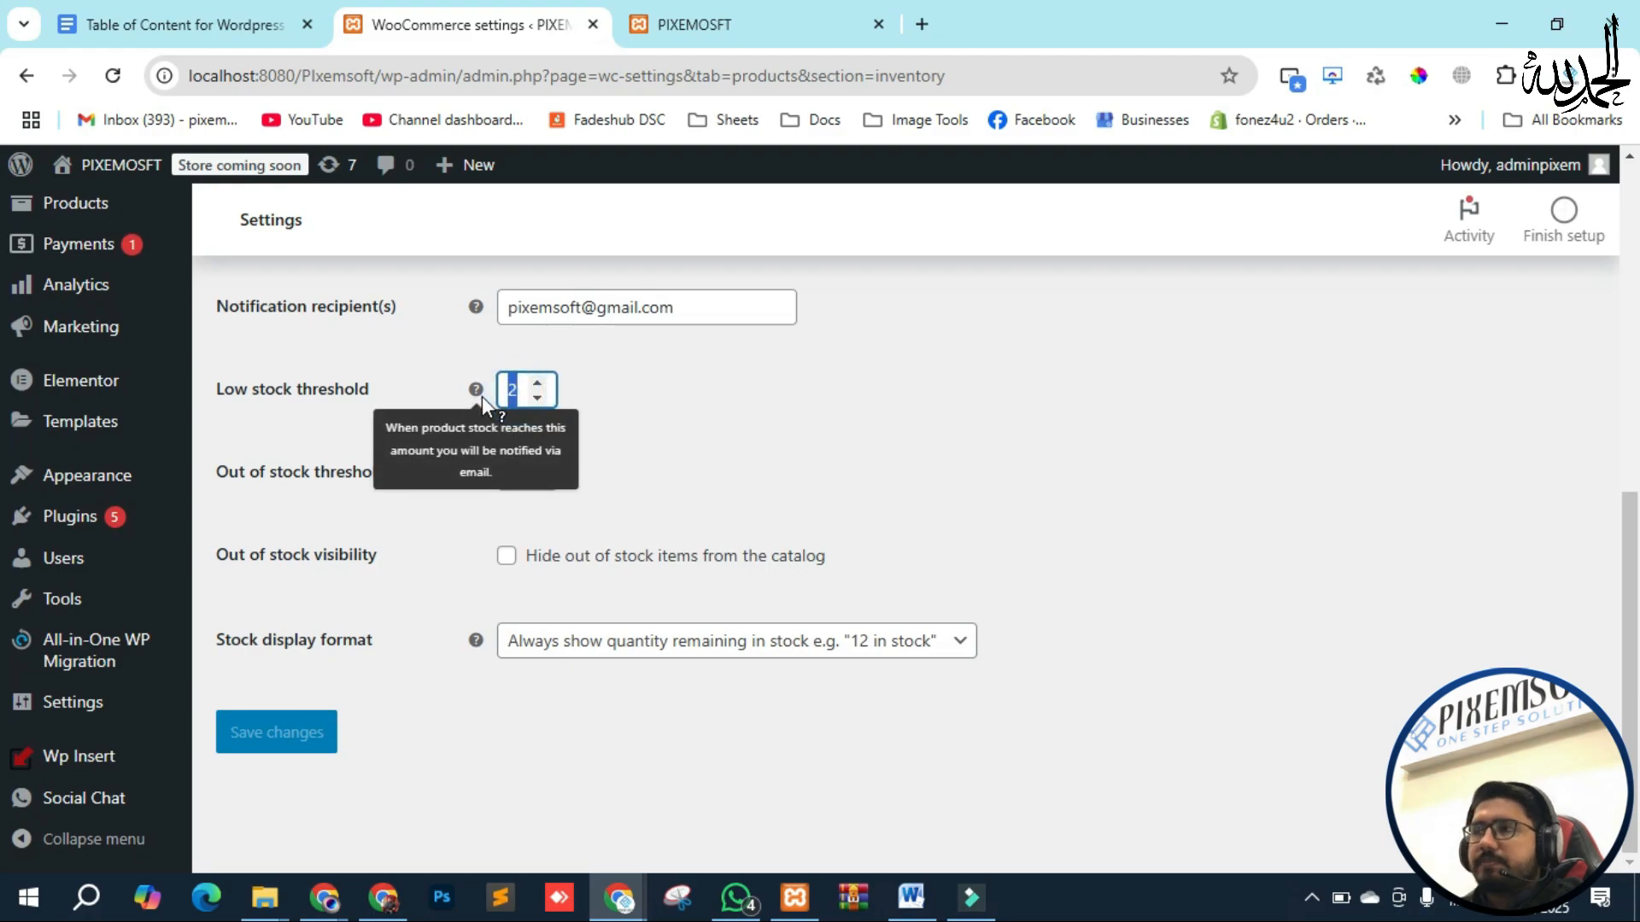
type("10")
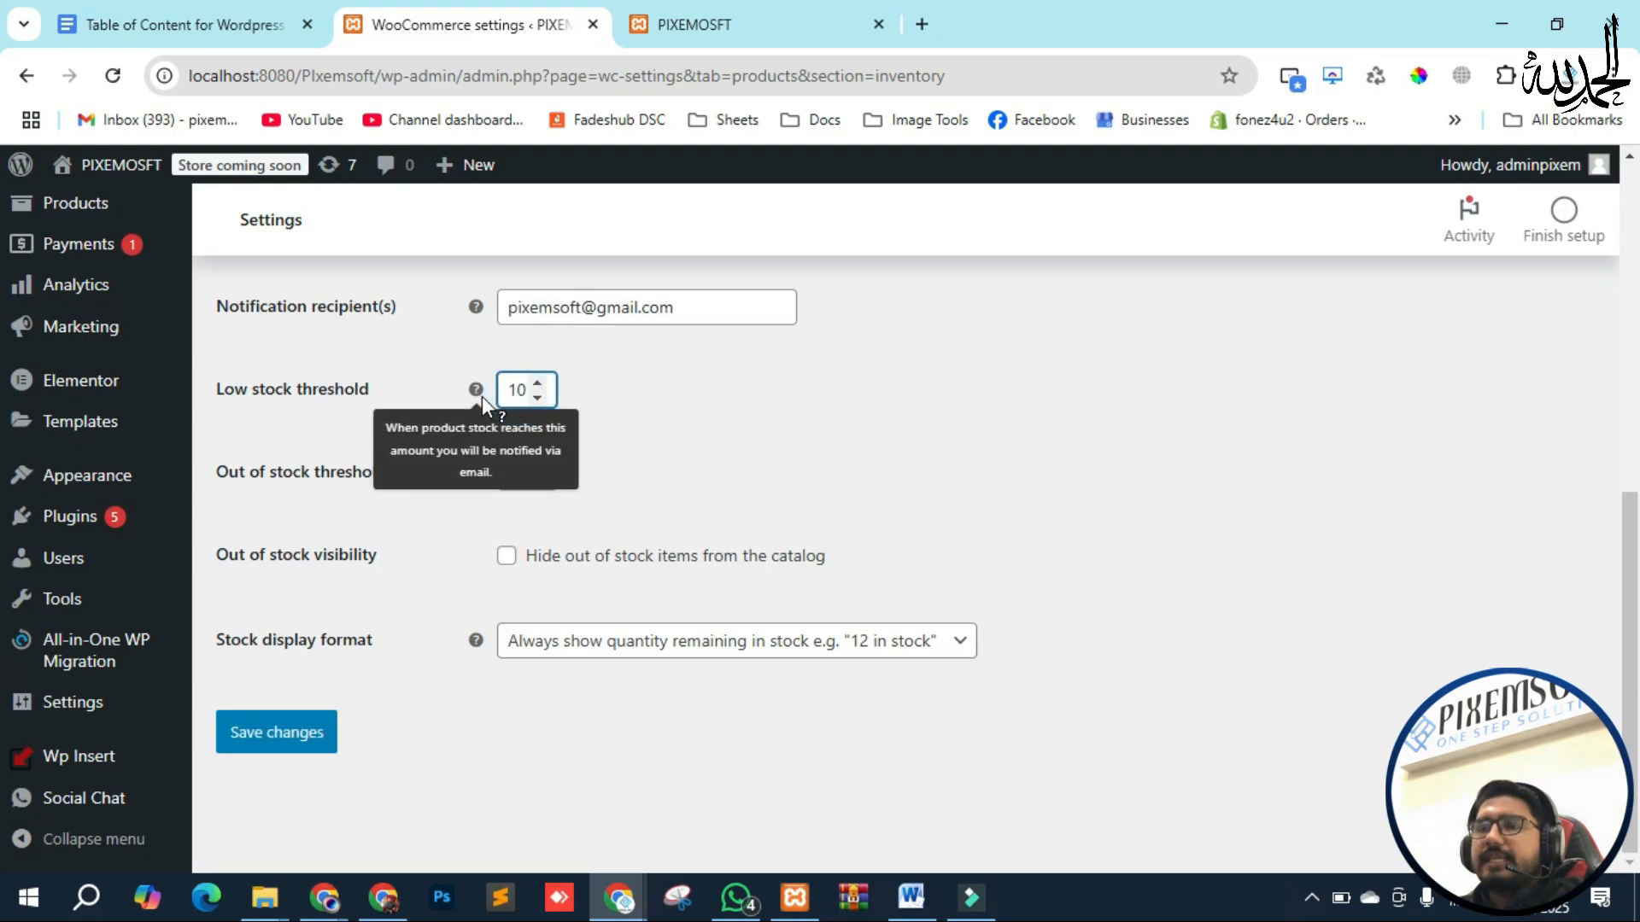
left_click(431, 382)
Review the out of stock threshold and the stock display format options, and save the inventory settings
scroll(443, 418, "up", 3)
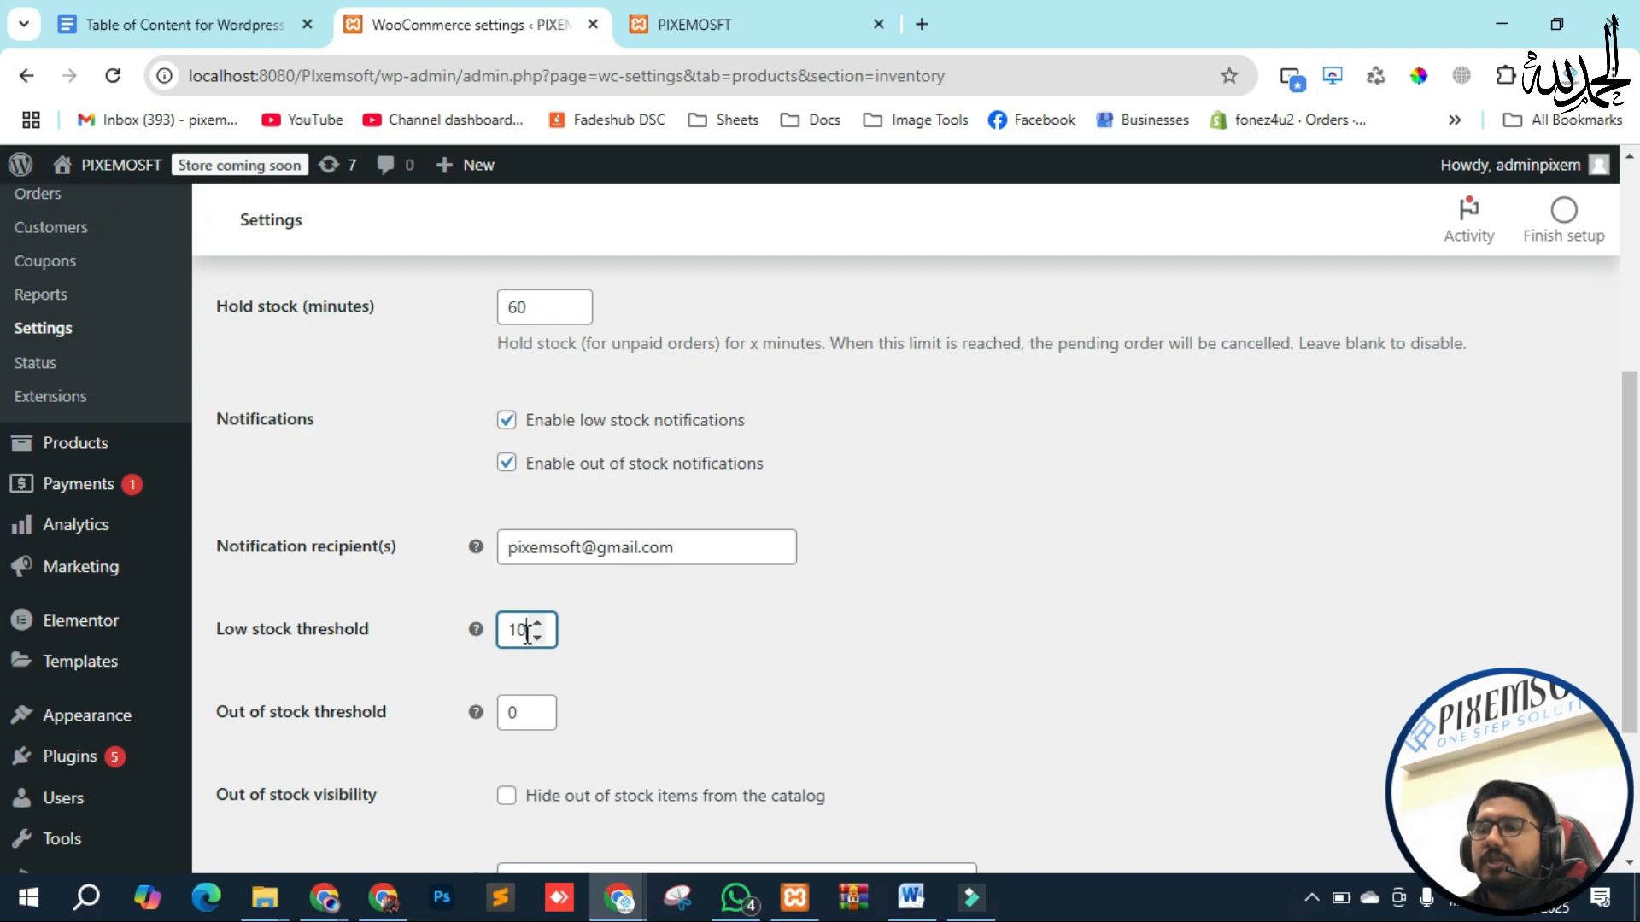
scroll(393, 531, "down", 3)
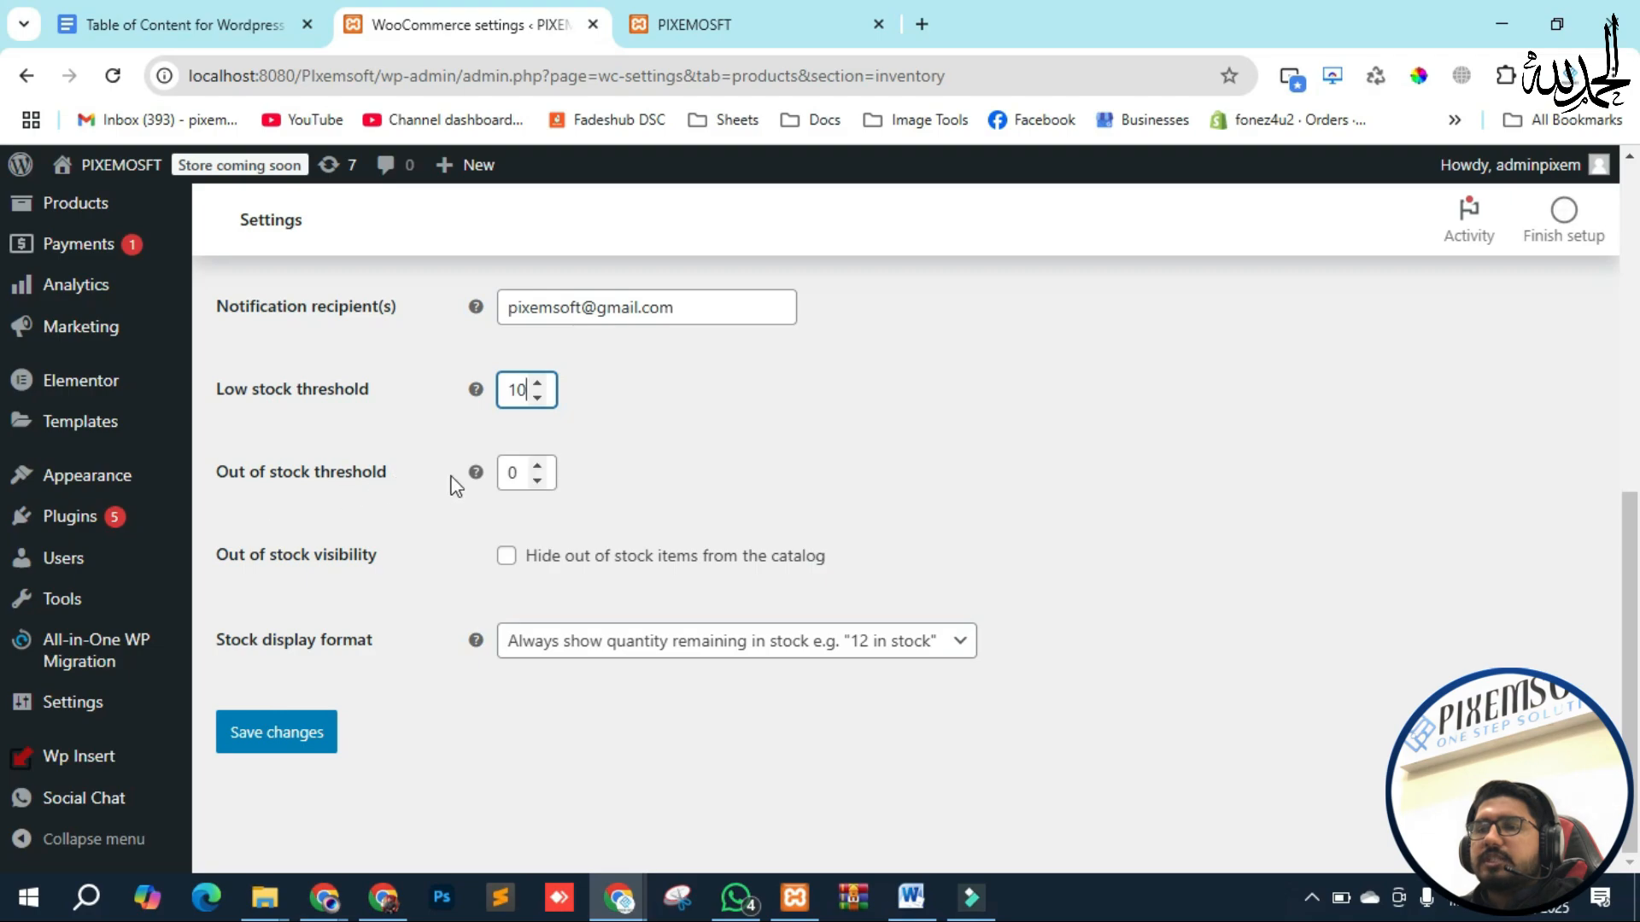
double_click(522, 476)
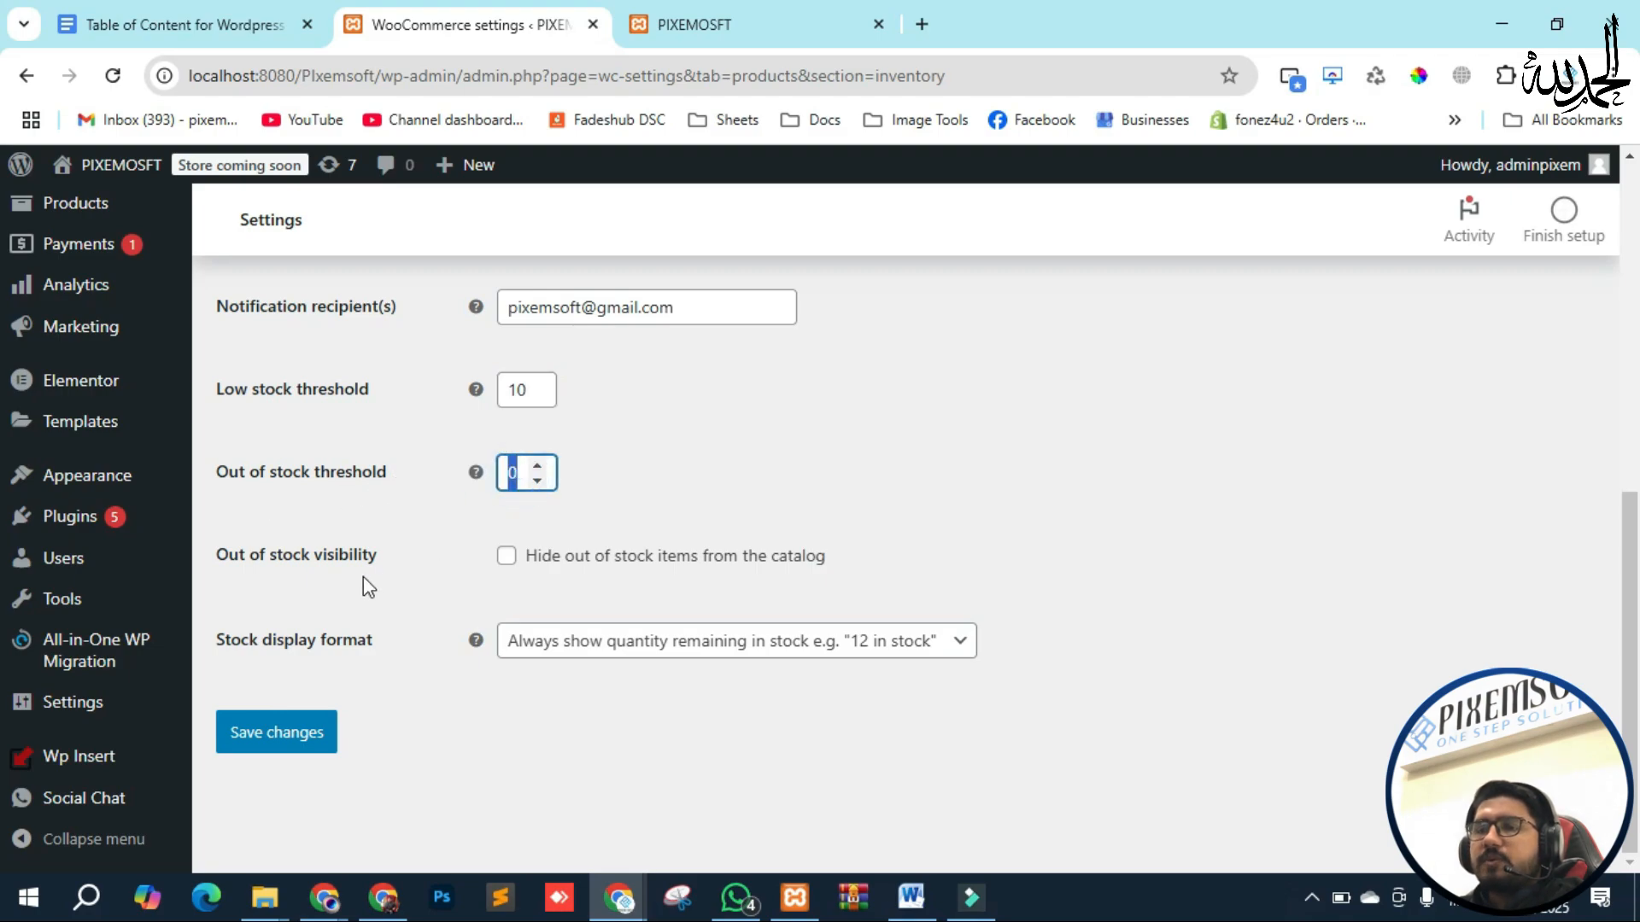
scroll(376, 577, "up", 4)
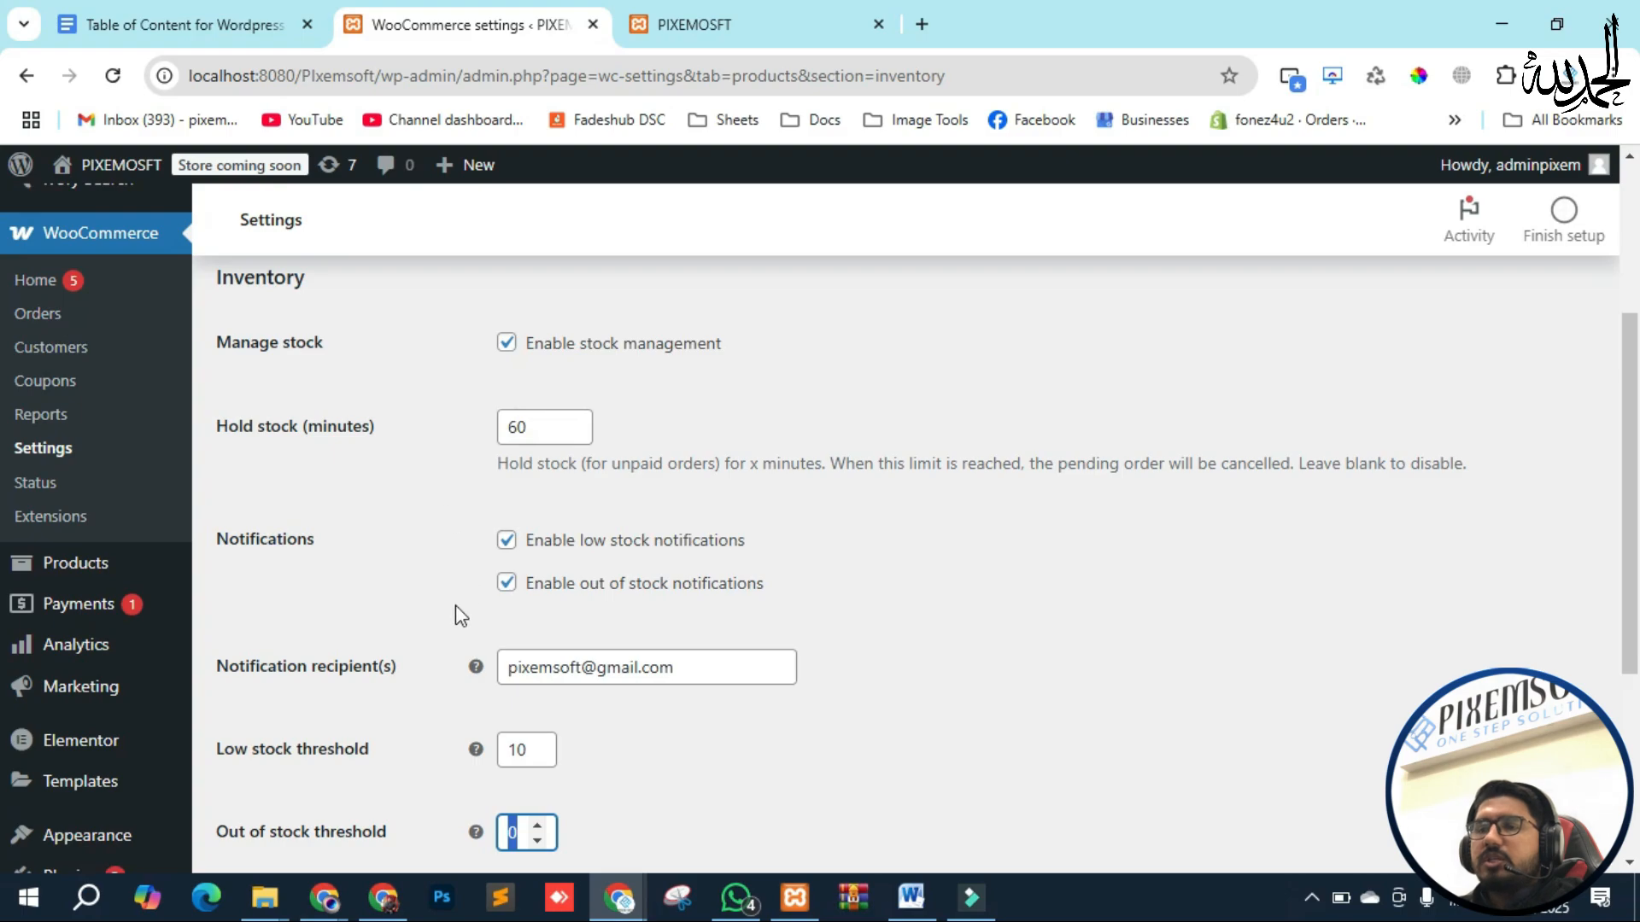
scroll(454, 604, "down", 4)
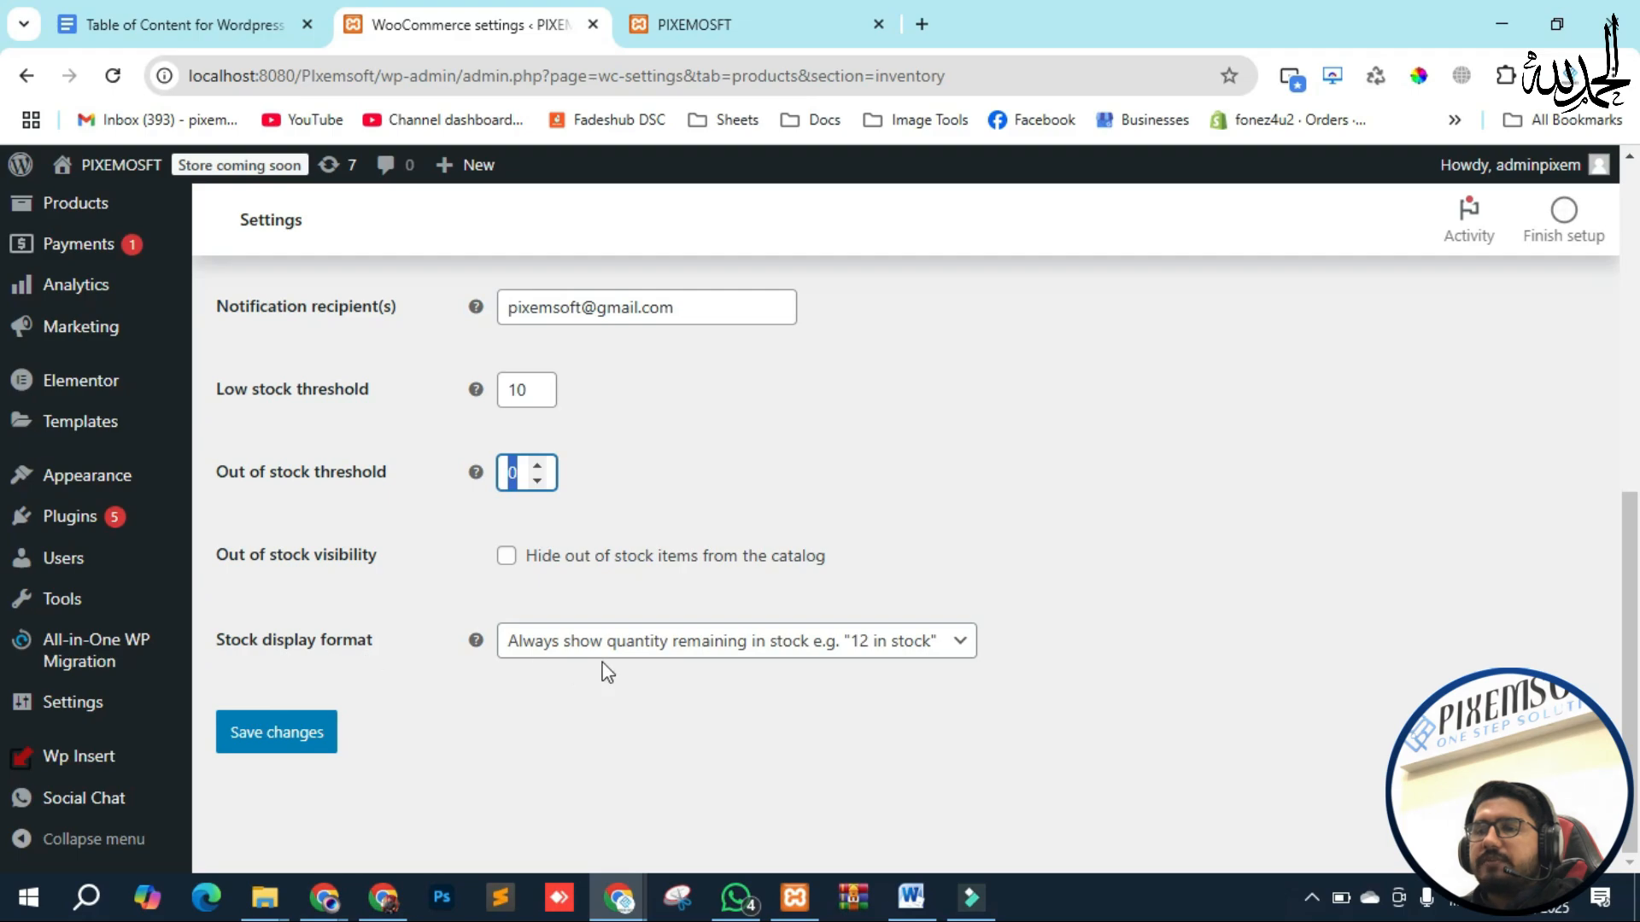
left_click(823, 659)
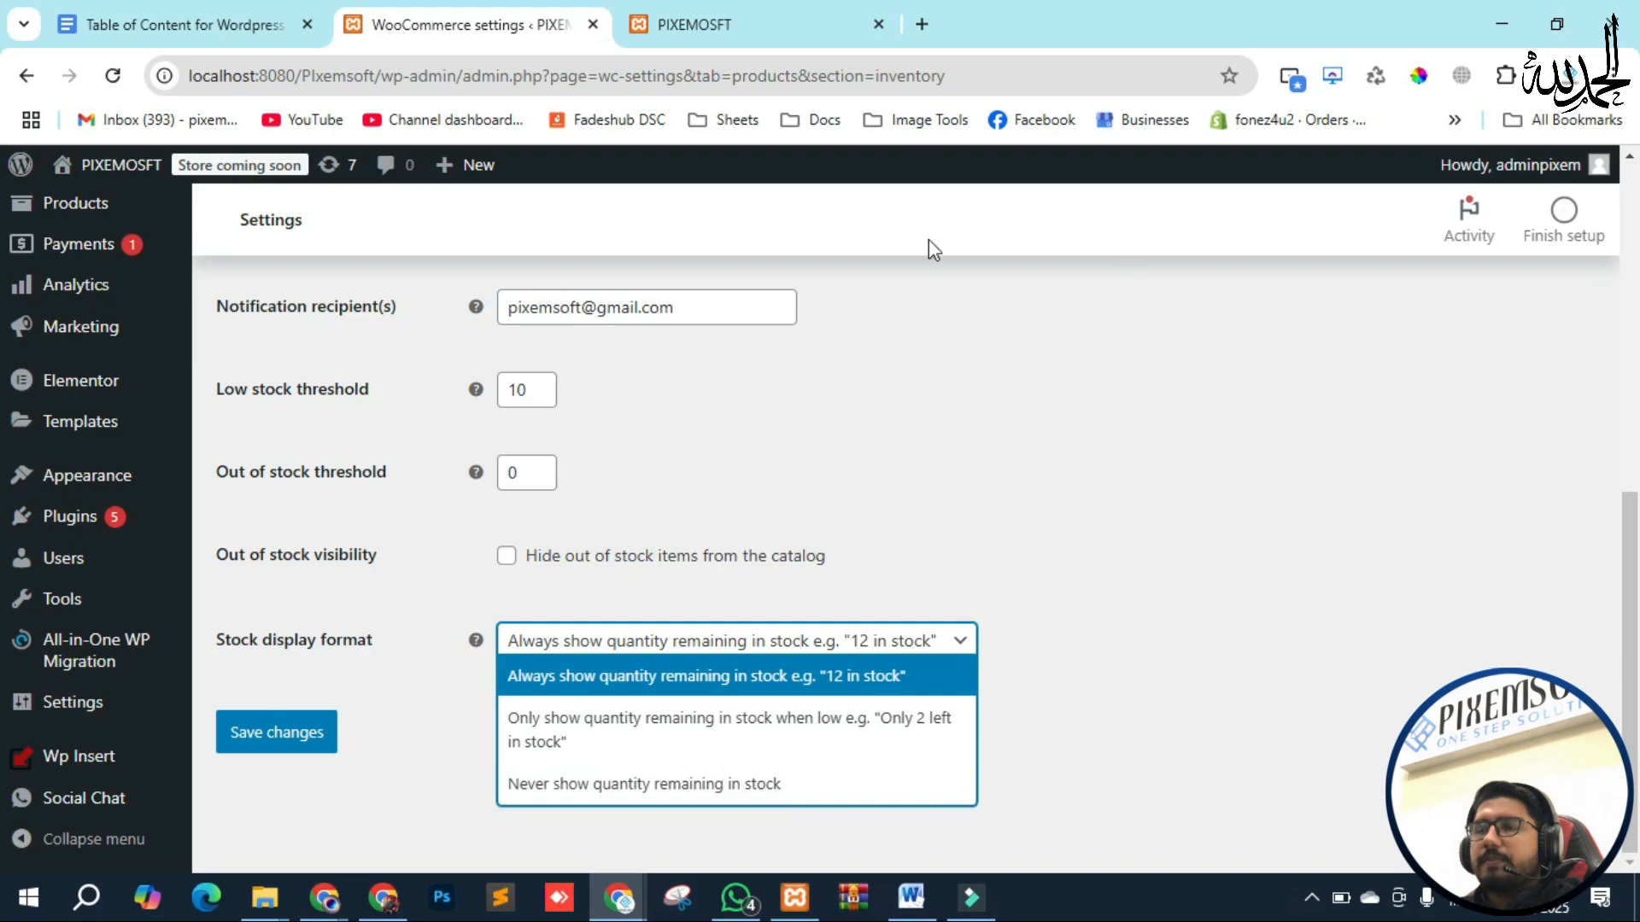
left_click(899, 394)
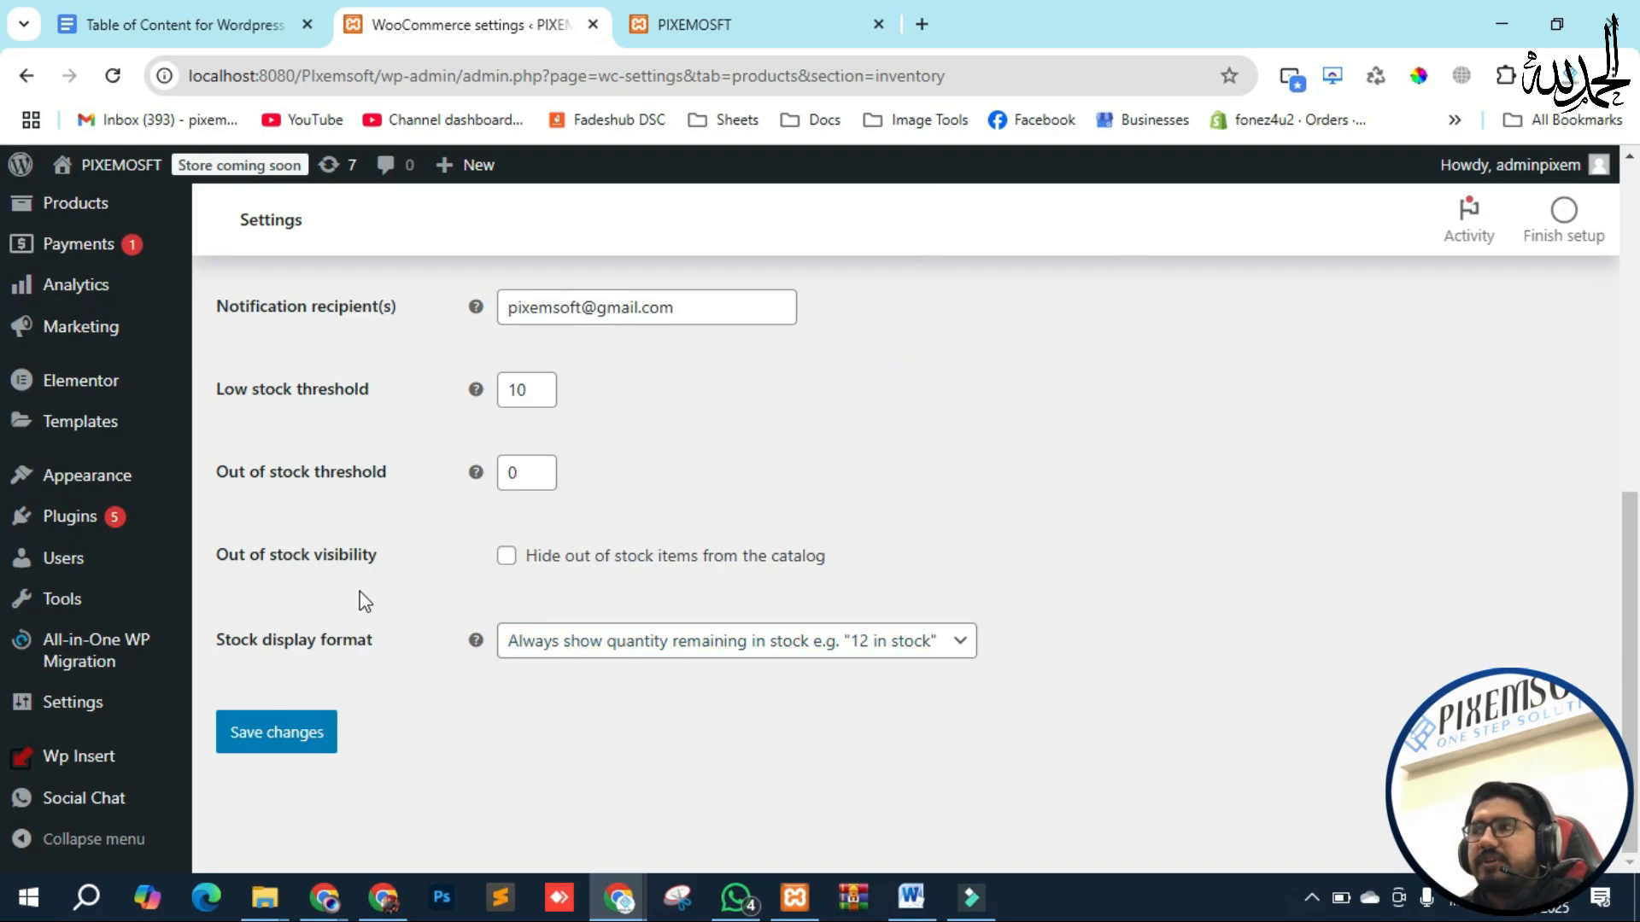
left_click(285, 744)
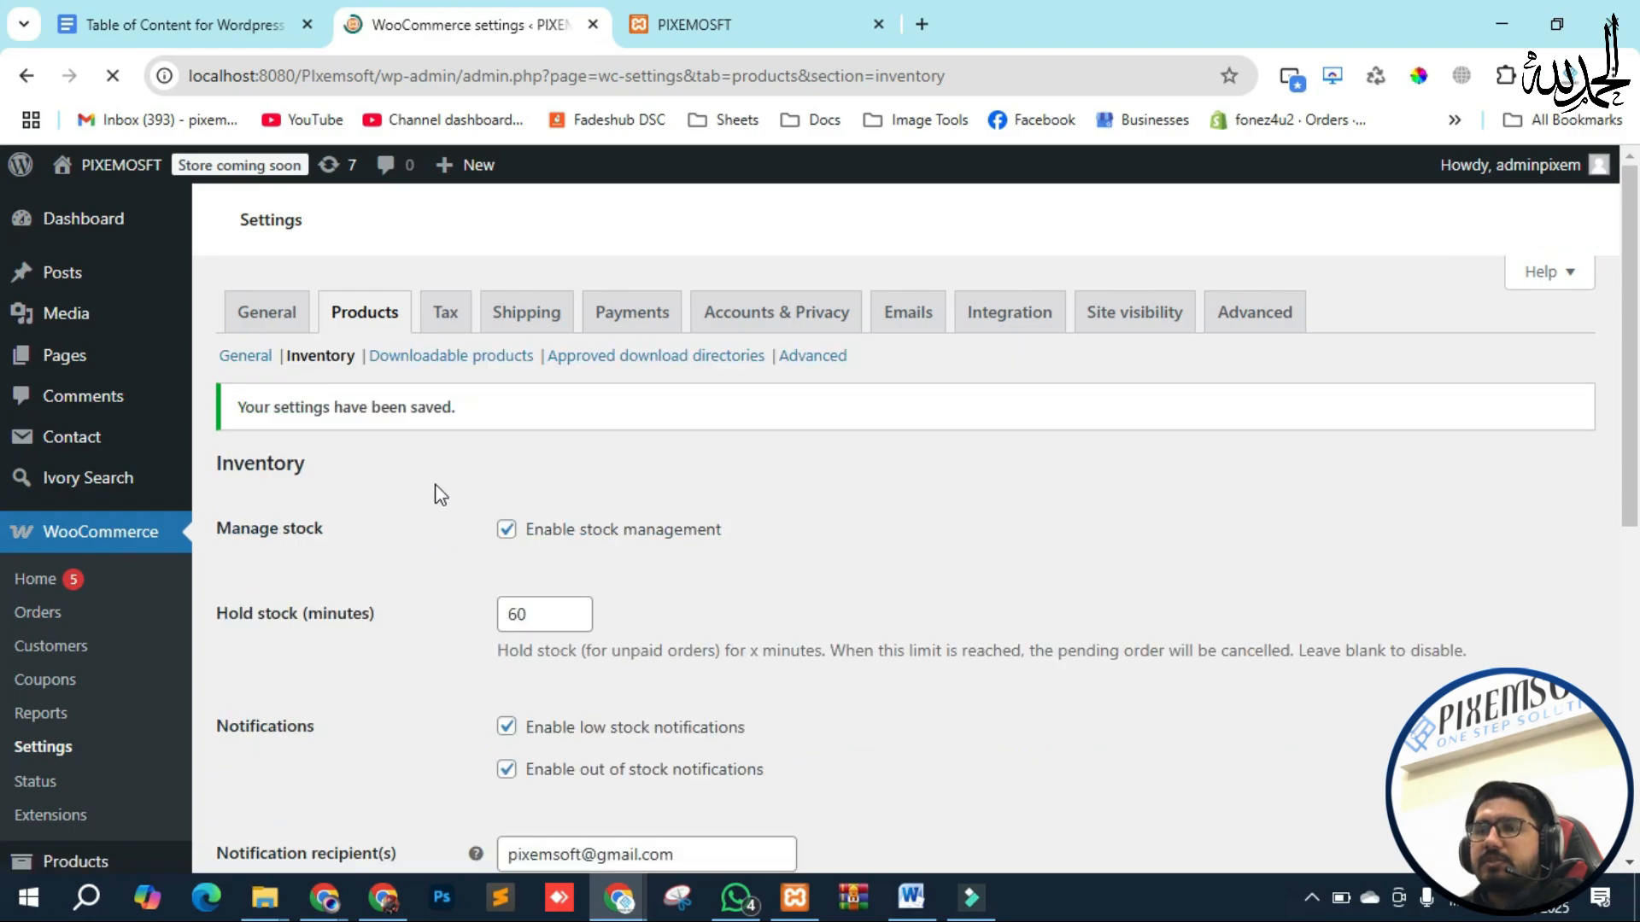
Open the Downloadable products settings and review the file download method choices and the remaining download options without changing them
left_click(462, 357)
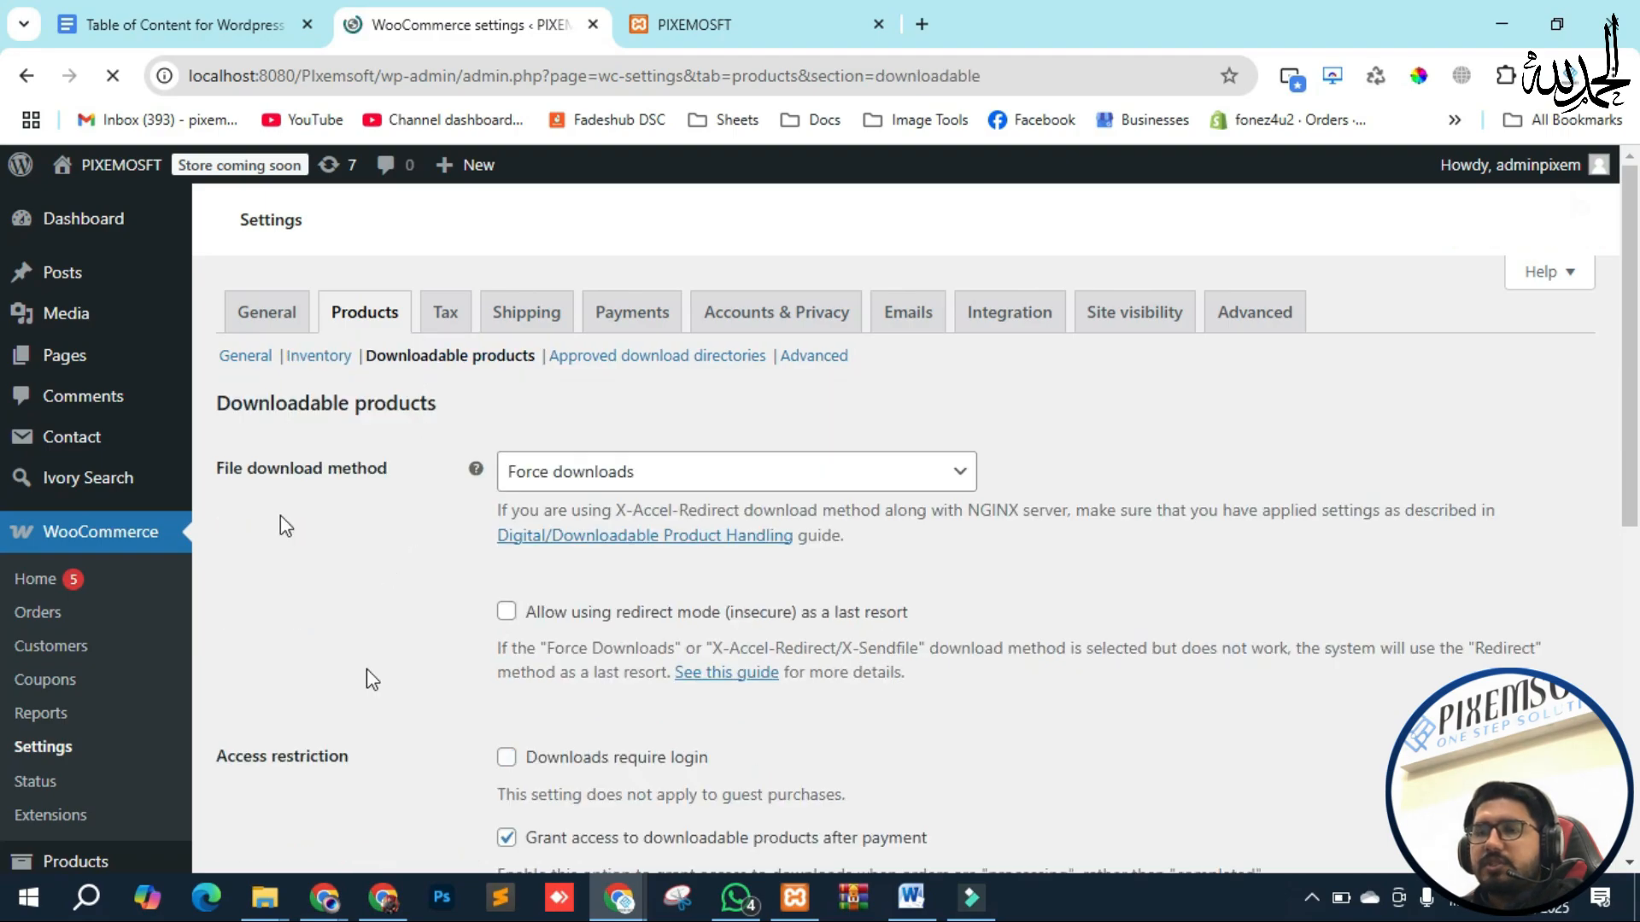
scroll(834, 529, "down", 1)
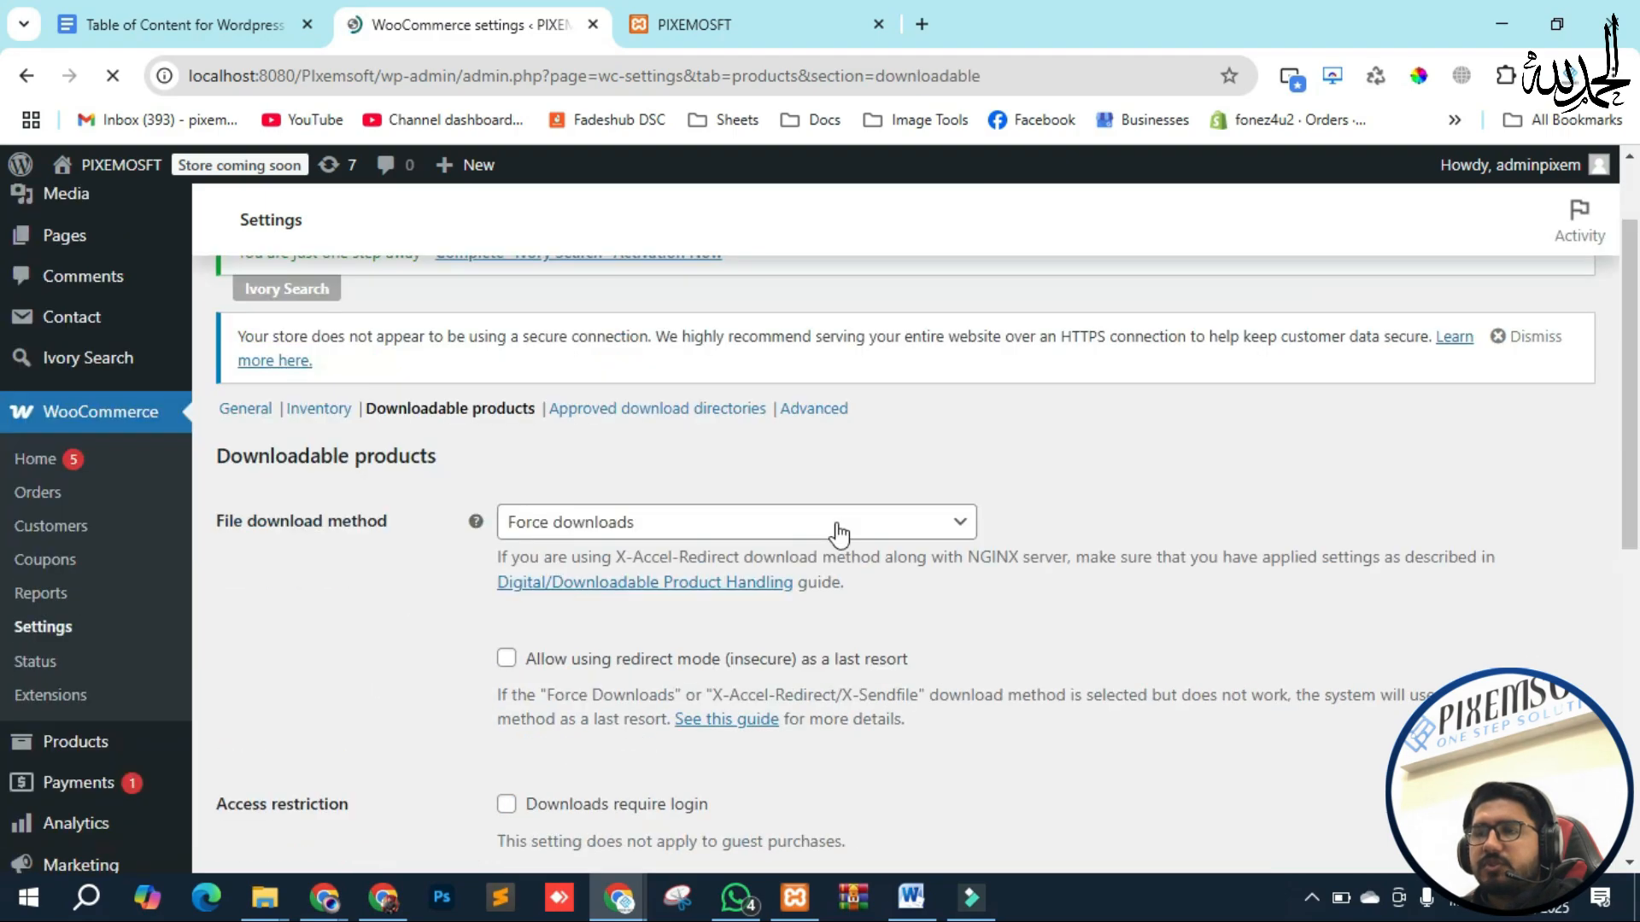
left_click(892, 530)
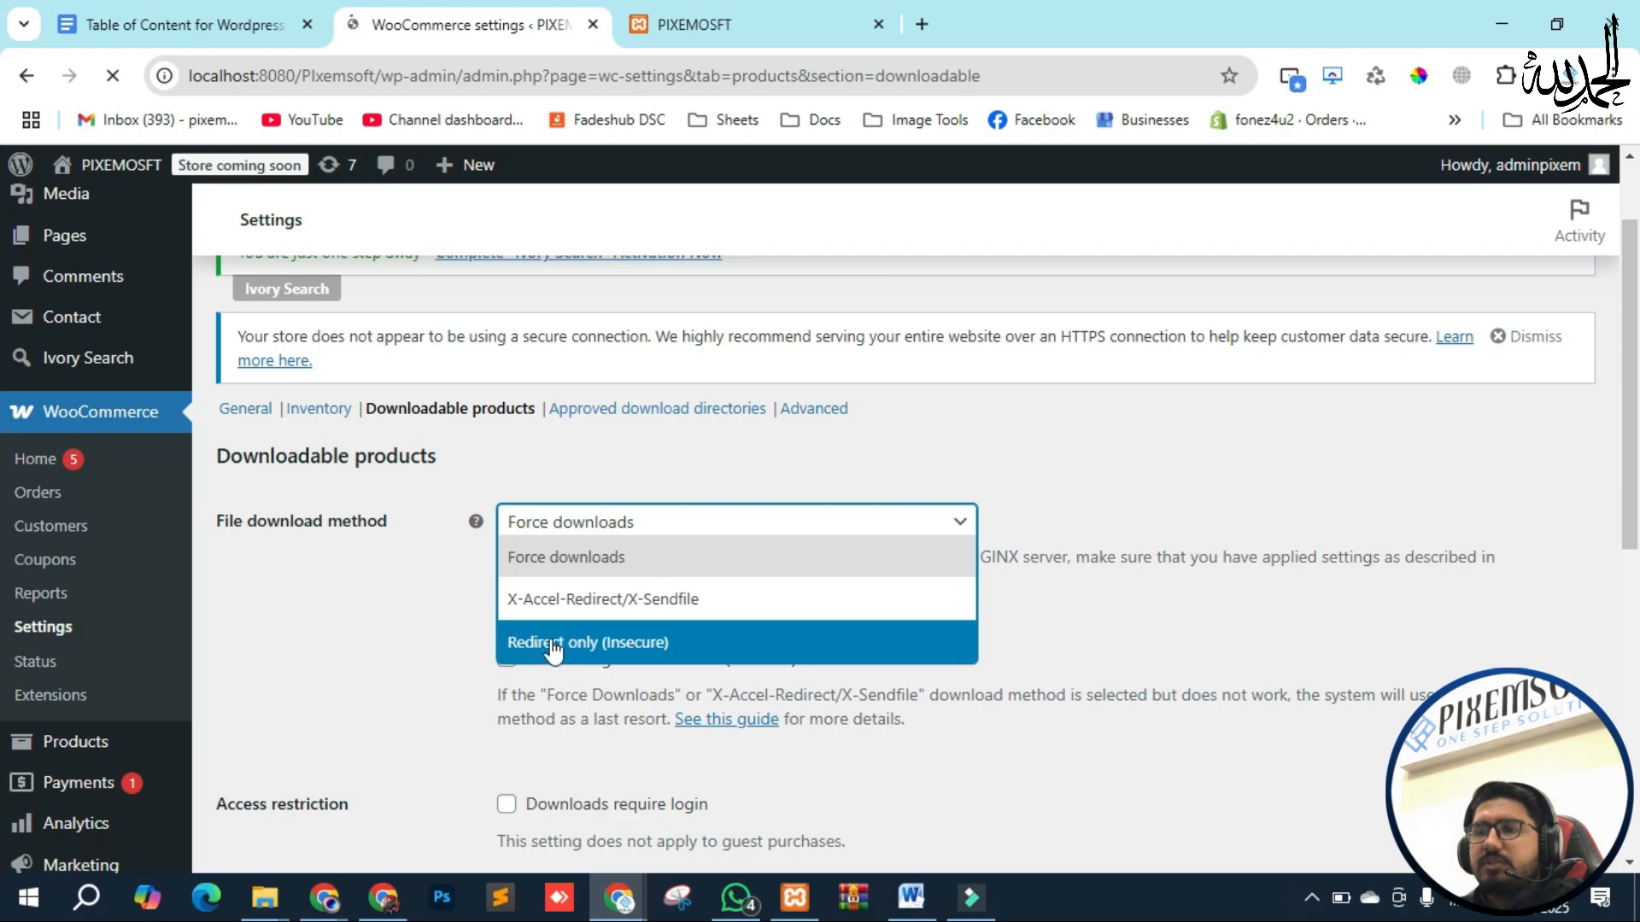
left_click(432, 509)
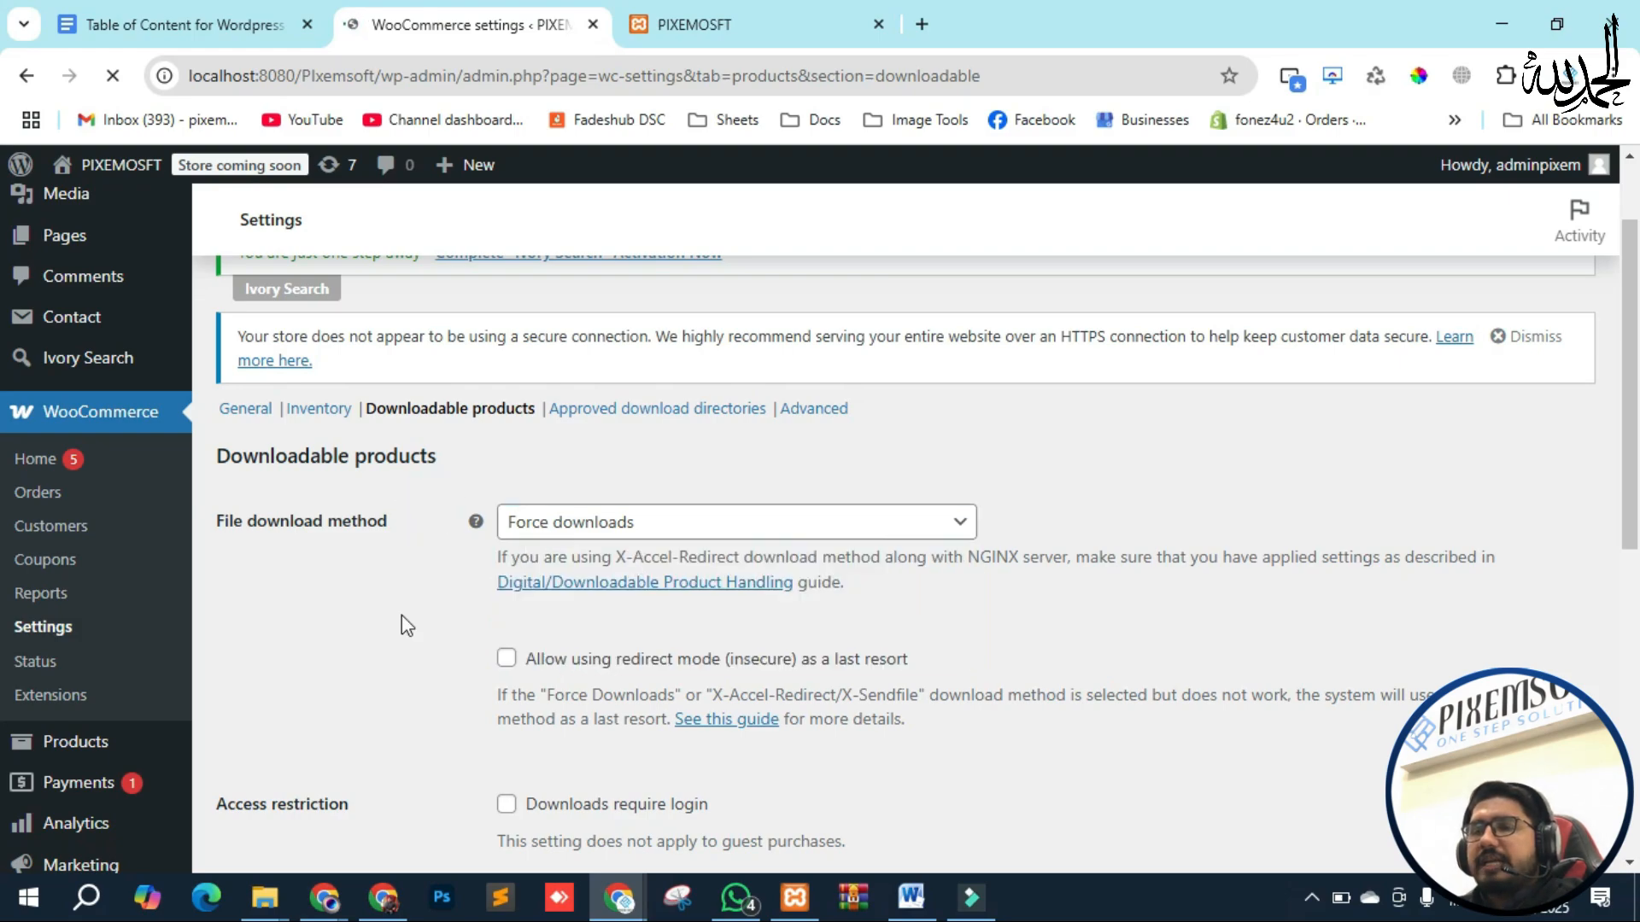
scroll(392, 659, "down", 4)
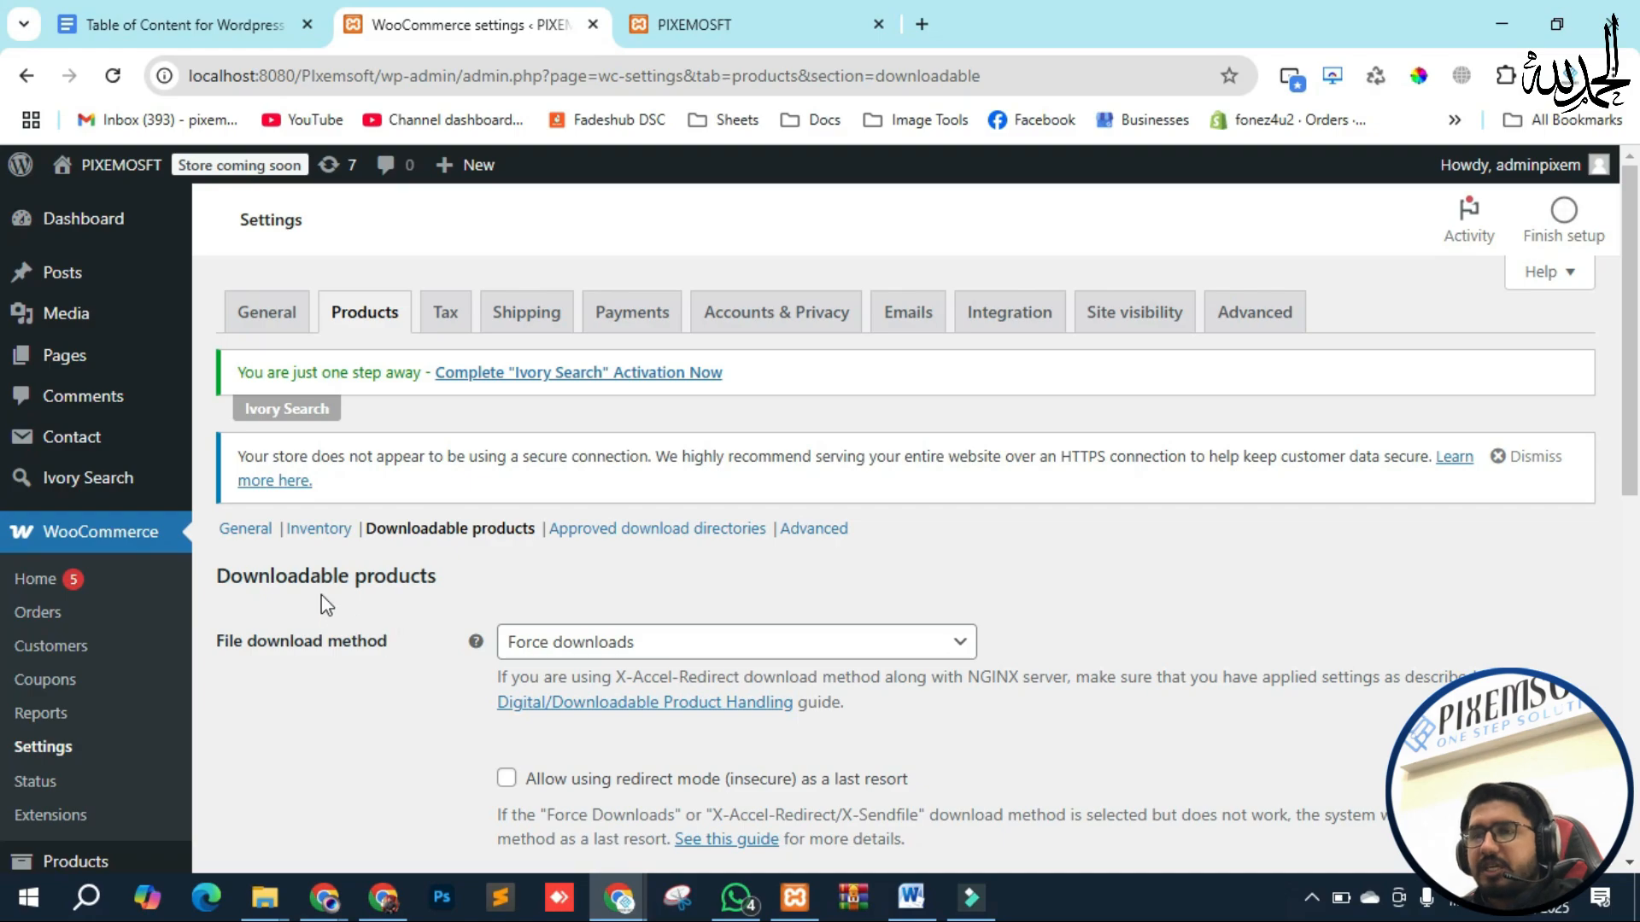
scroll(357, 618, "down", 10)
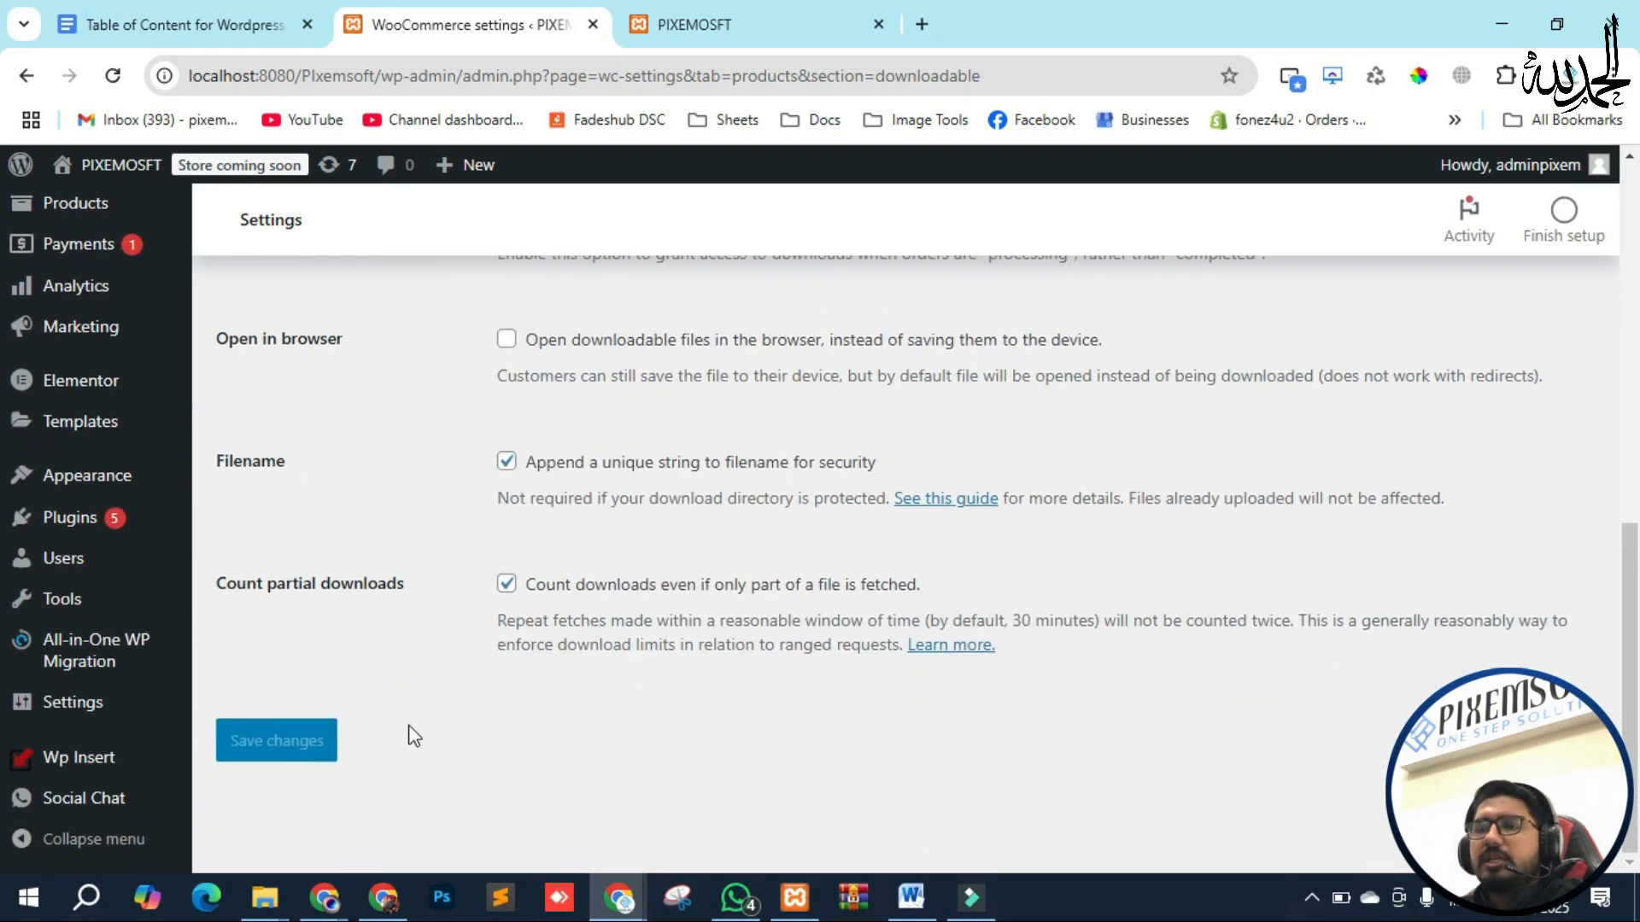
scroll(414, 737, "up", 10)
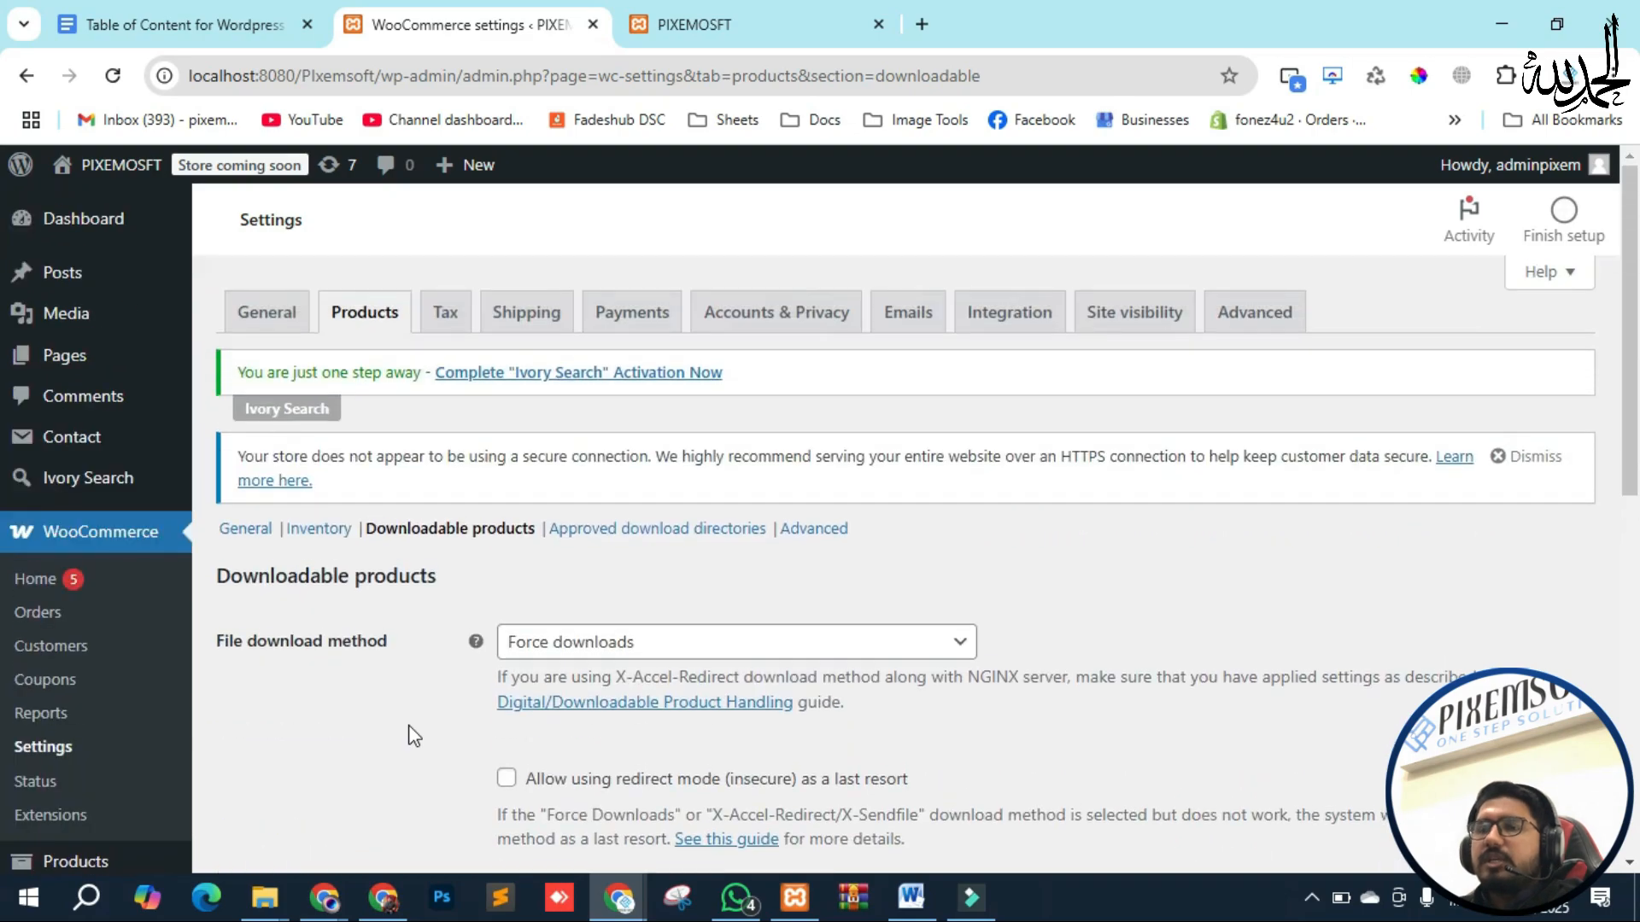
Return to the General product settings and review the shop page, placeholder image, measurement and review options
left_click(243, 531)
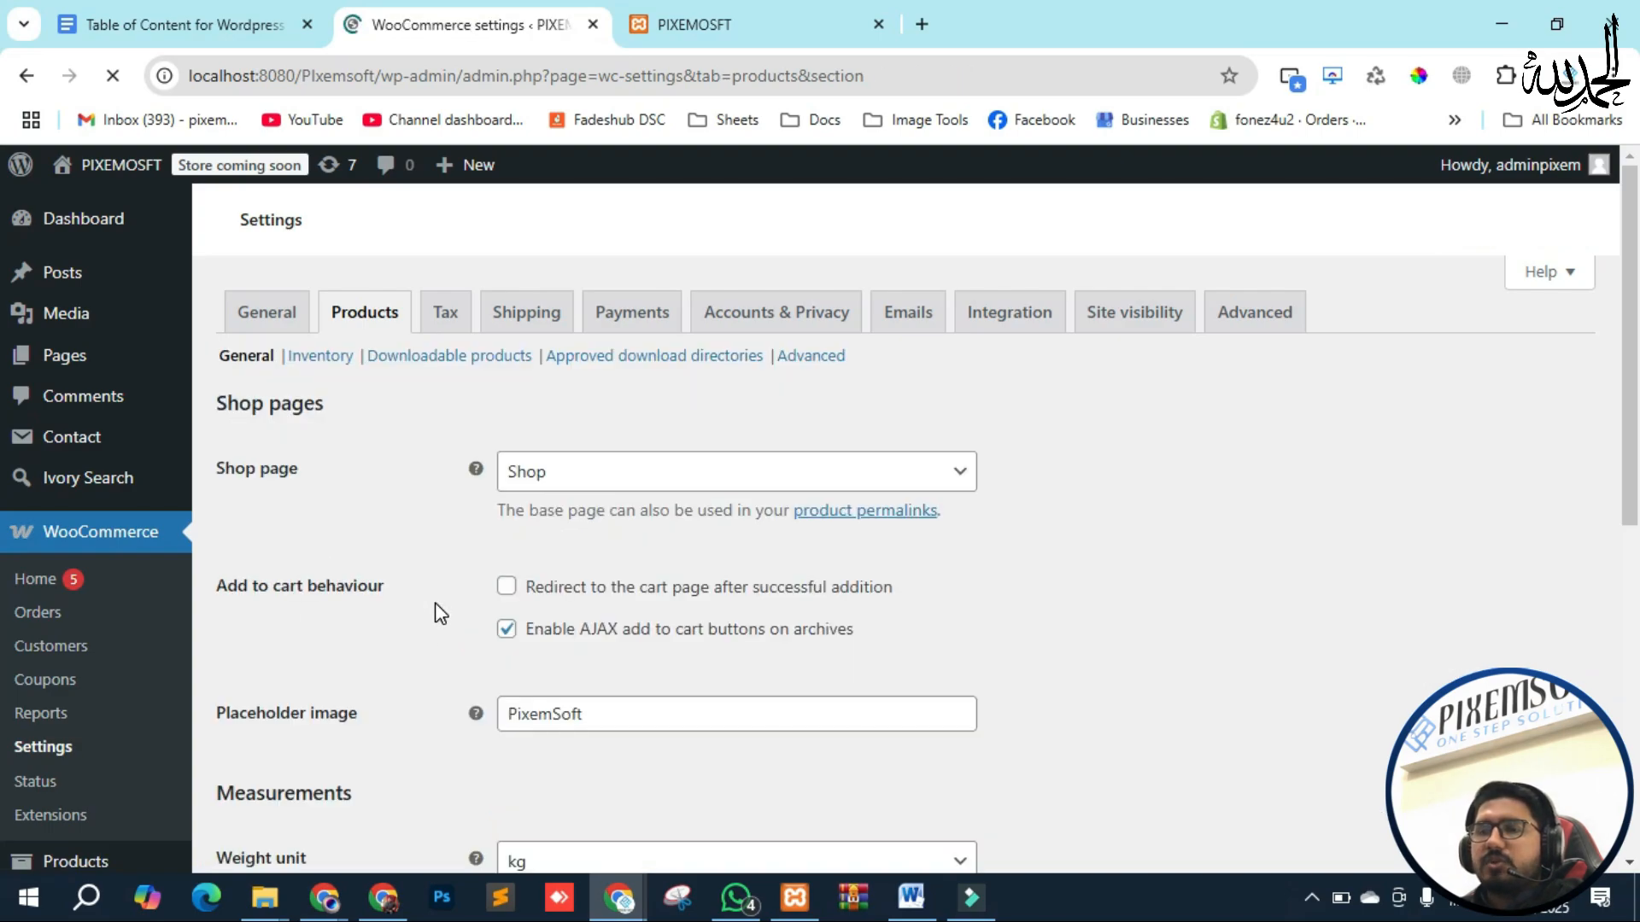
scroll(440, 614, "down", 3)
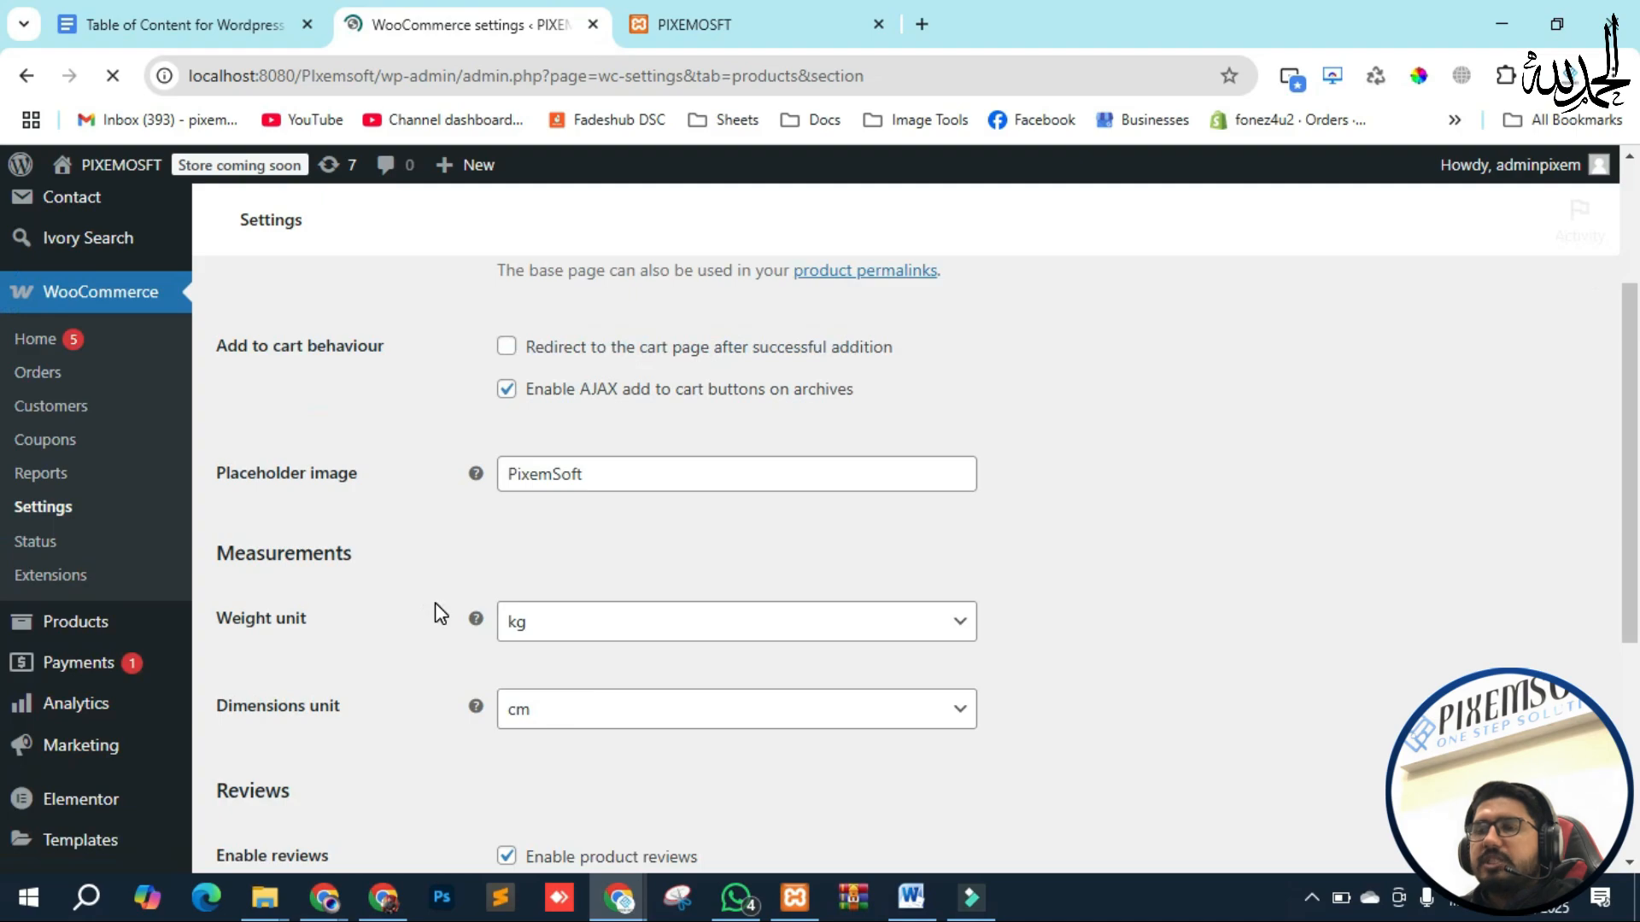
scroll(433, 602, "down", 1)
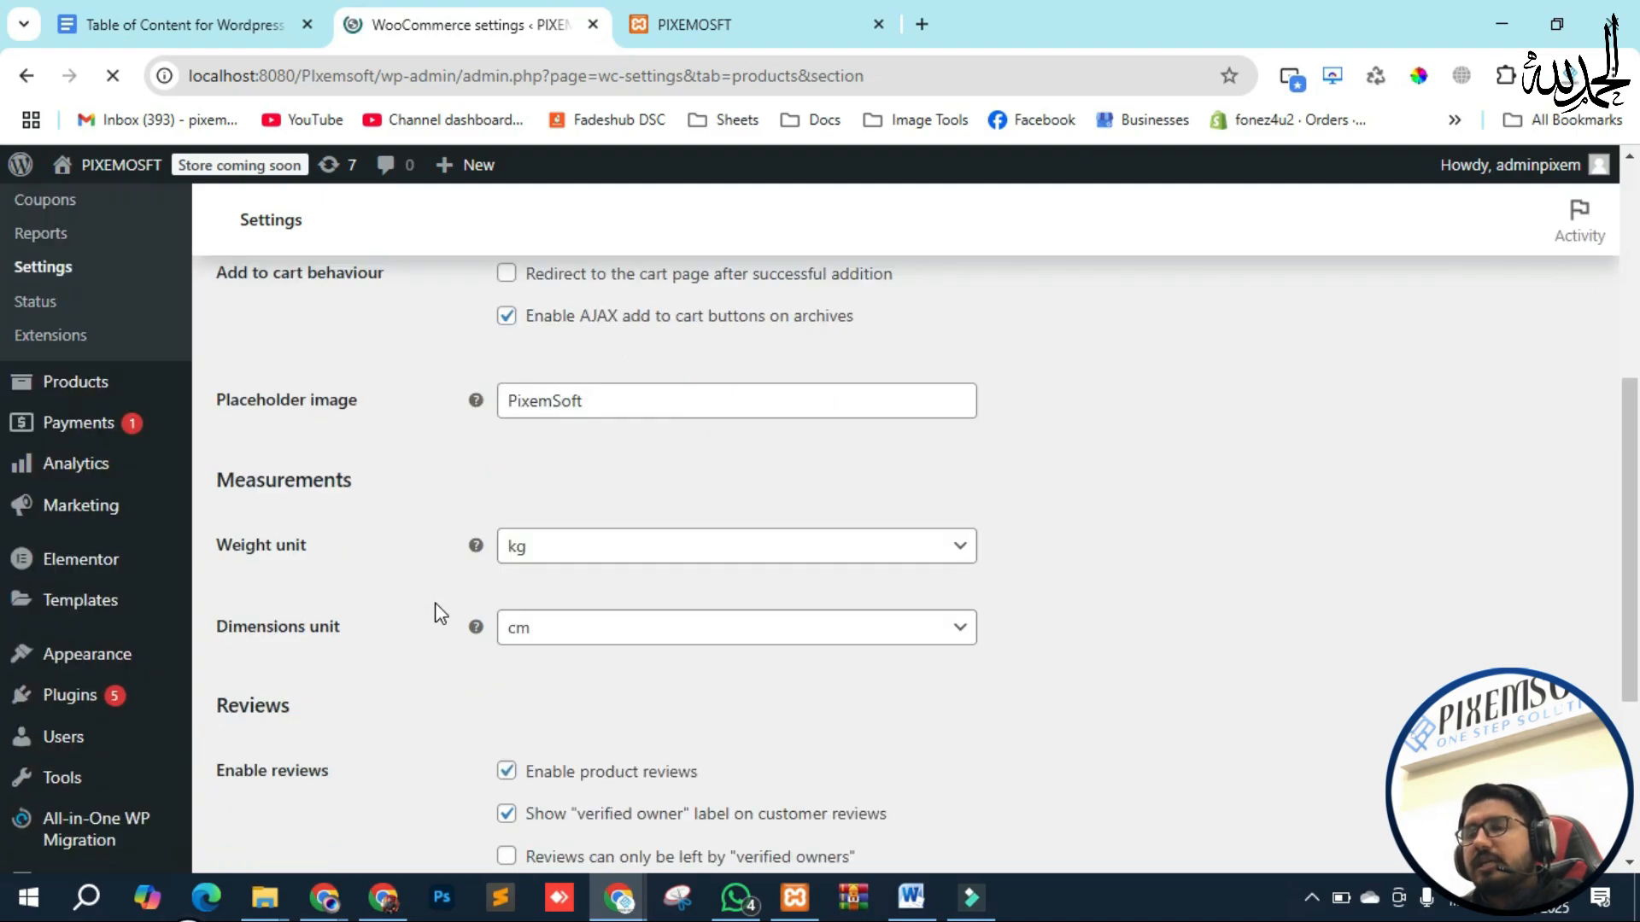